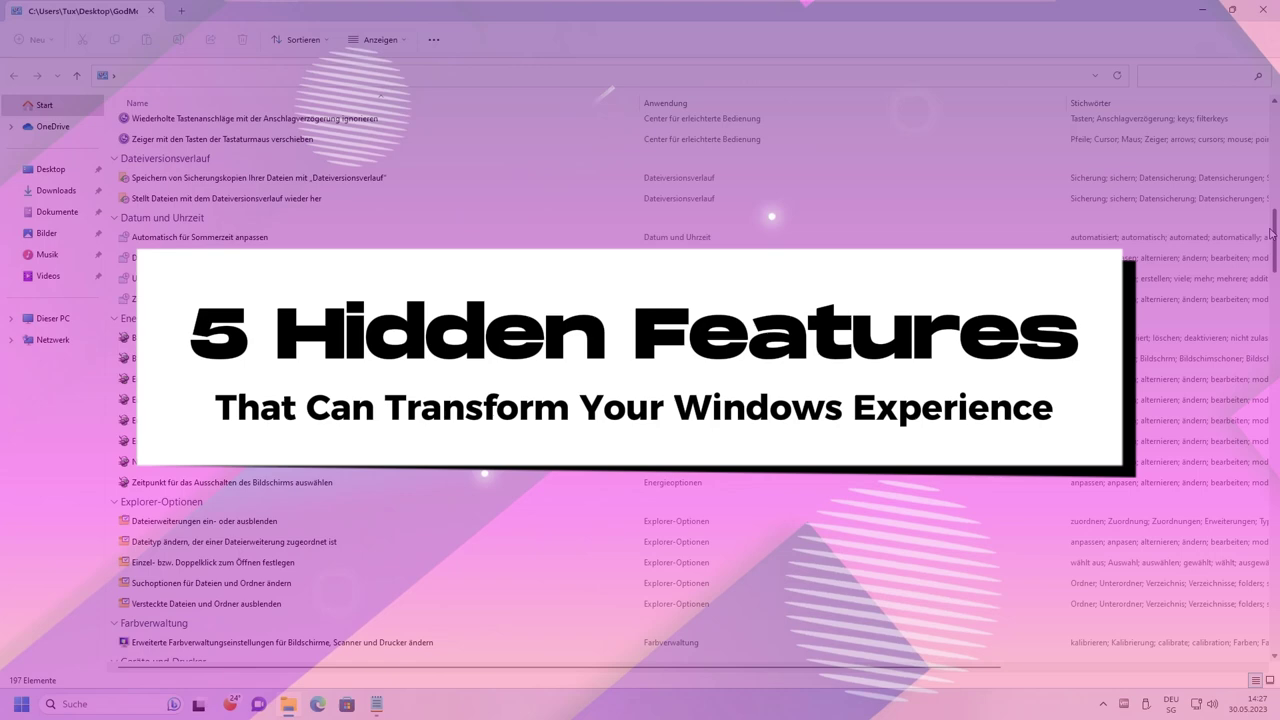
Scroll through the hidden-features walkthrough to the God Mode tip on the Windows 11 desktop
drag(1272, 233, 1265, 285)
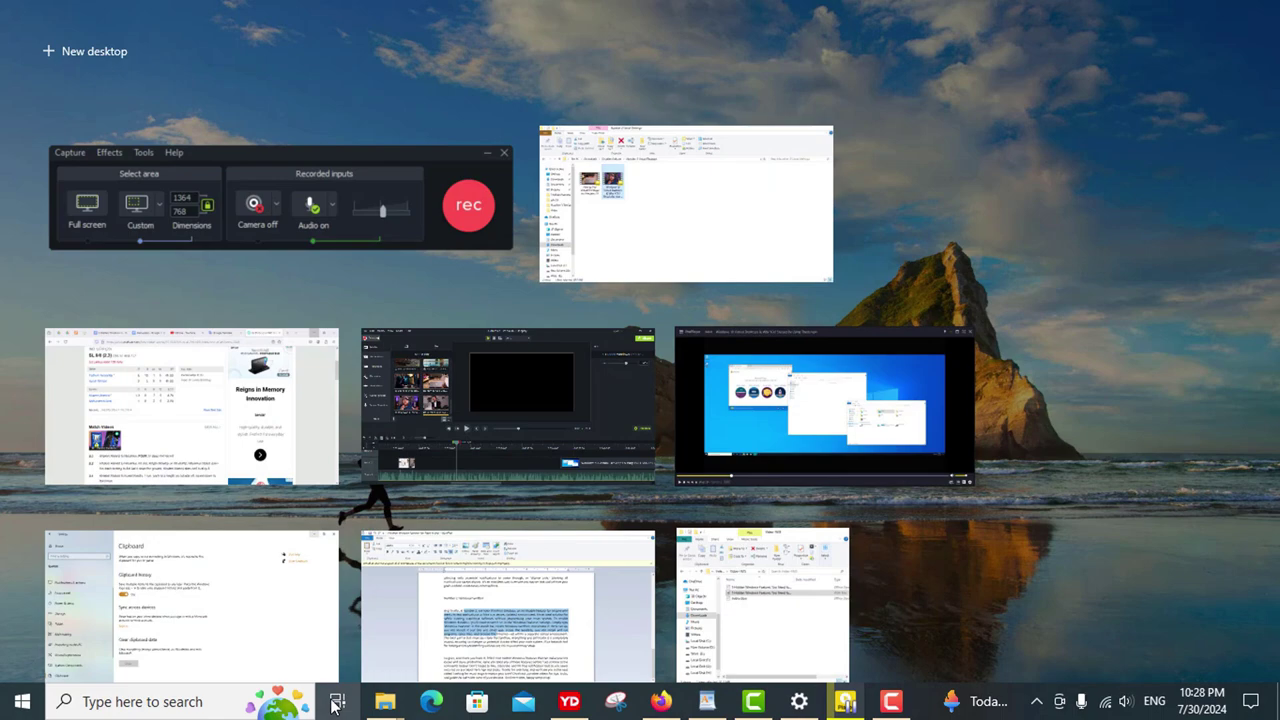
scroll(627, 467, down, 3)
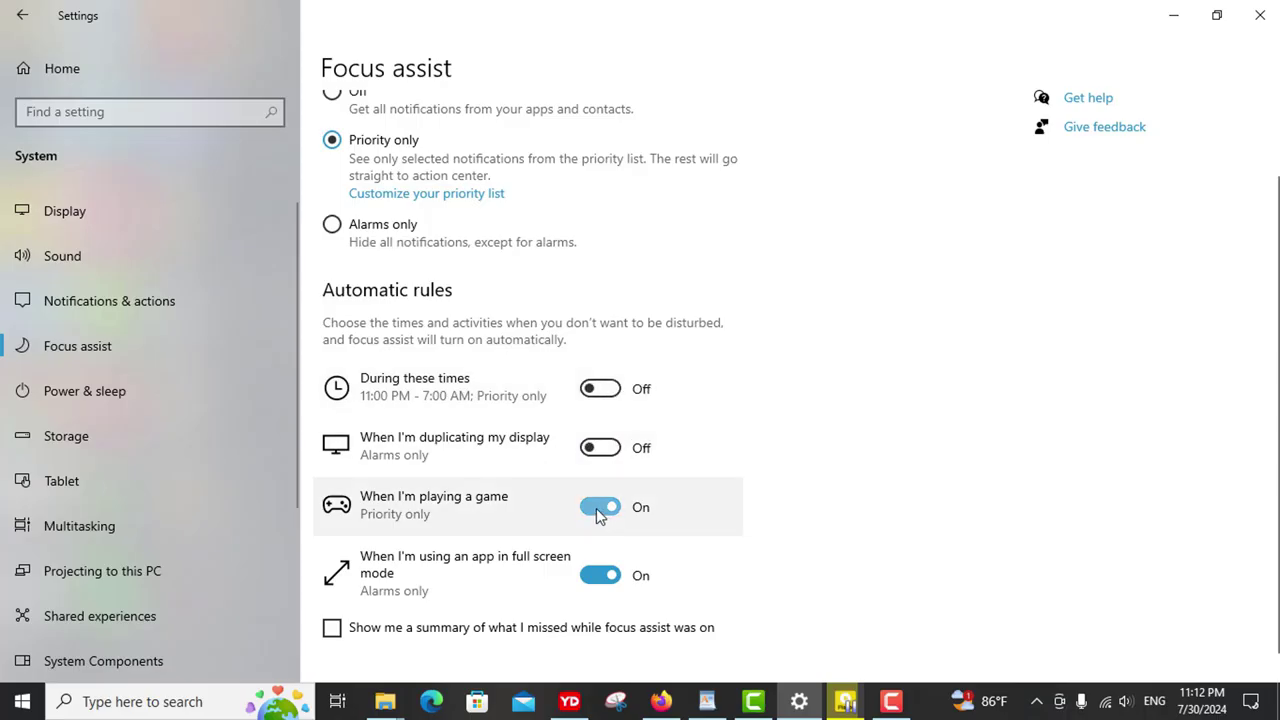
scroll(766, 527, down, 1)
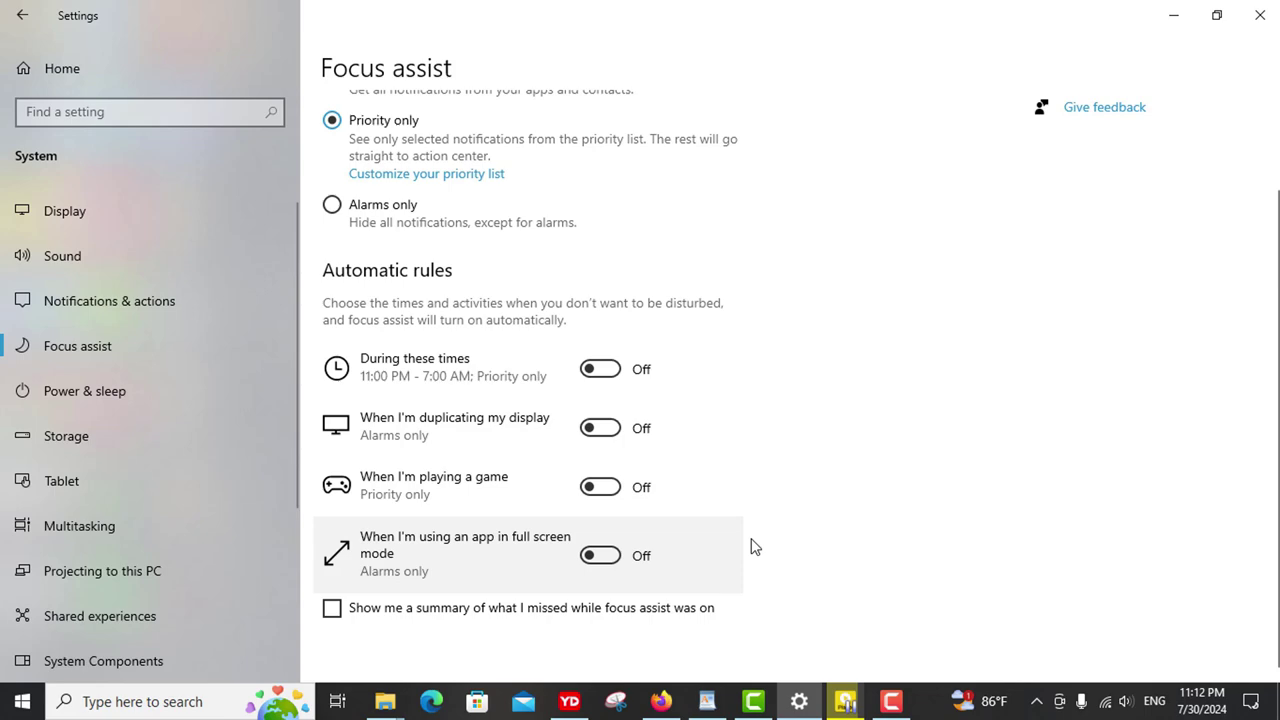
scroll(766, 530, up, 1)
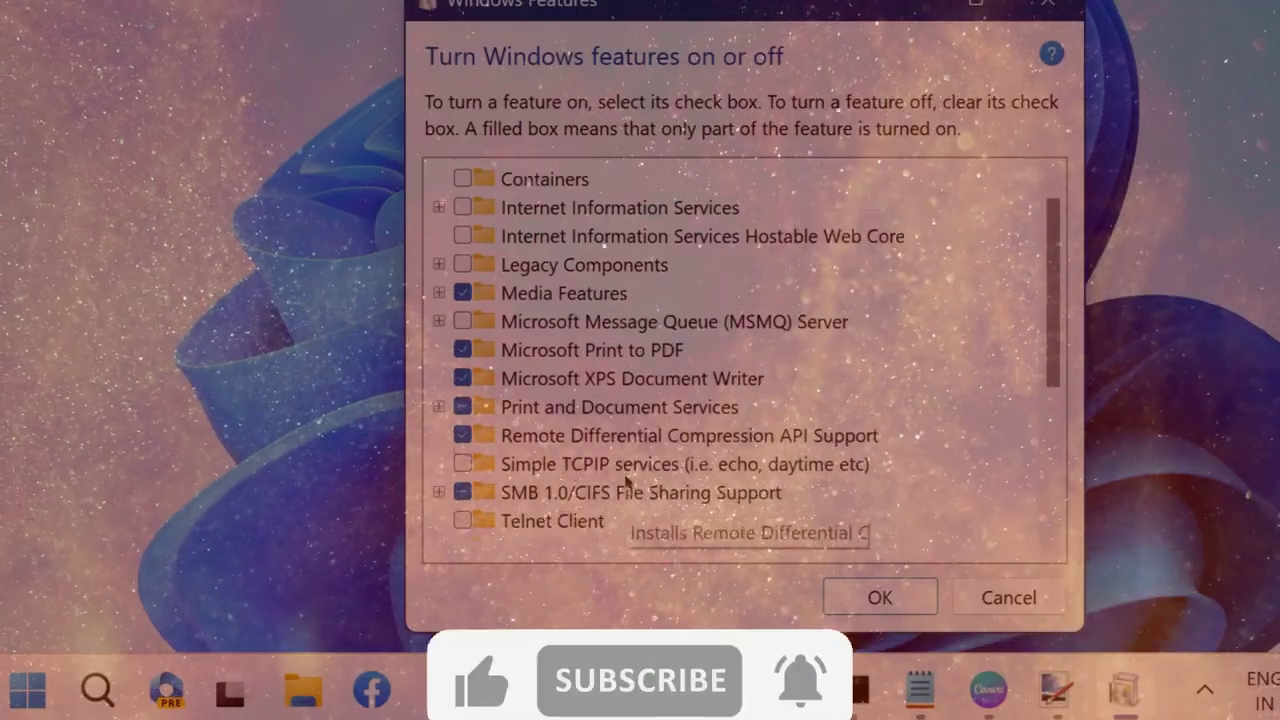
scroll(640, 460, down, 1)
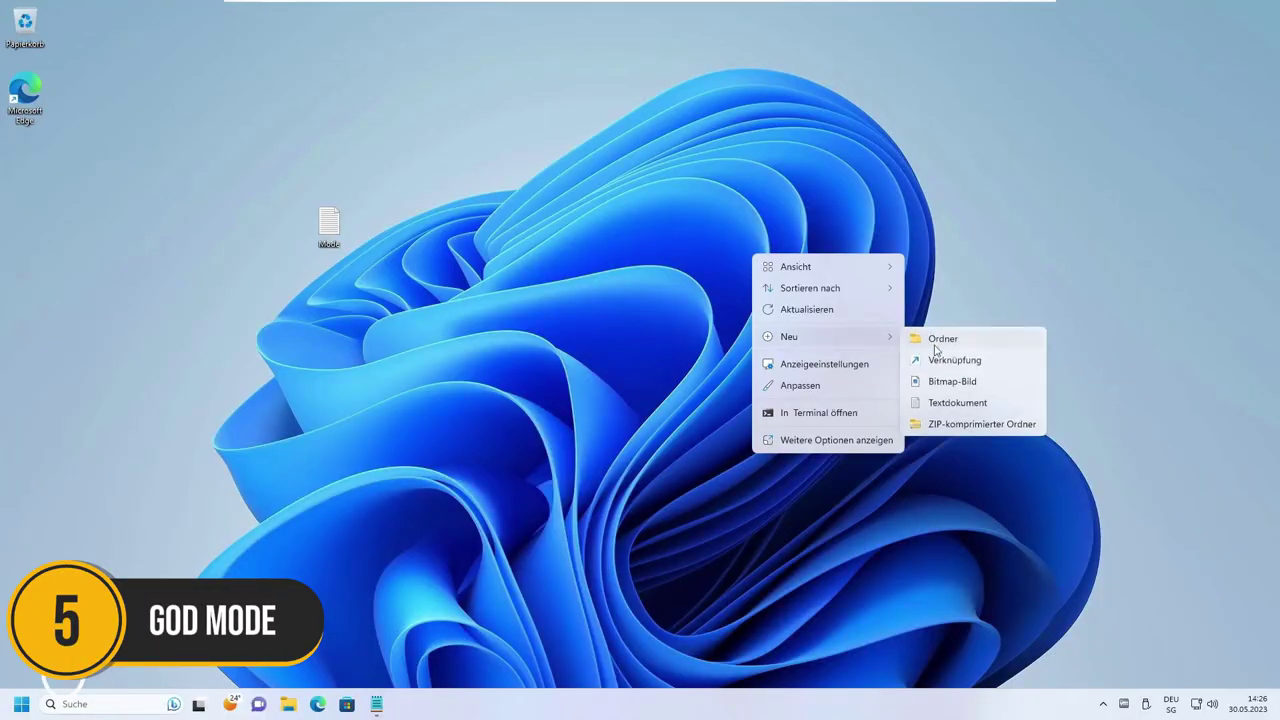
Create a new desktop folder named GodMode.{ED7BA470-8E54-465E-825C-99712043E01C}
click(935, 341)
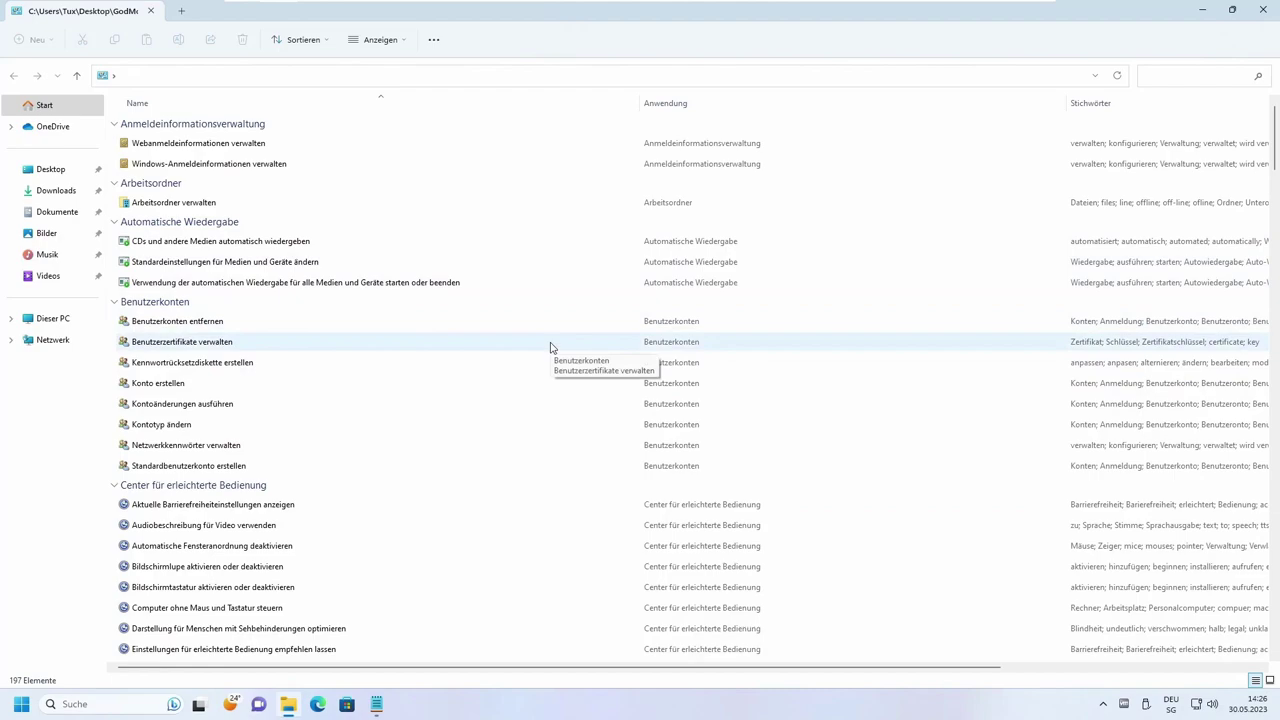
drag(1274, 130, 1266, 386)
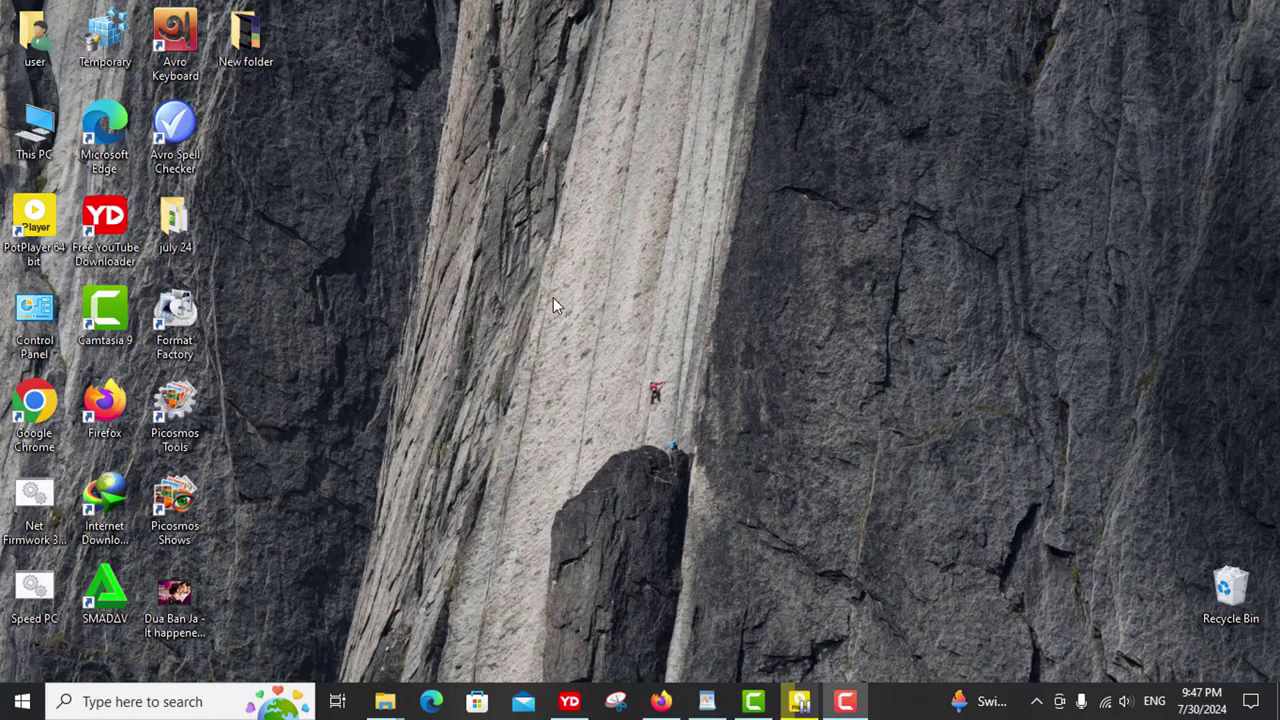
right_click(546, 257)
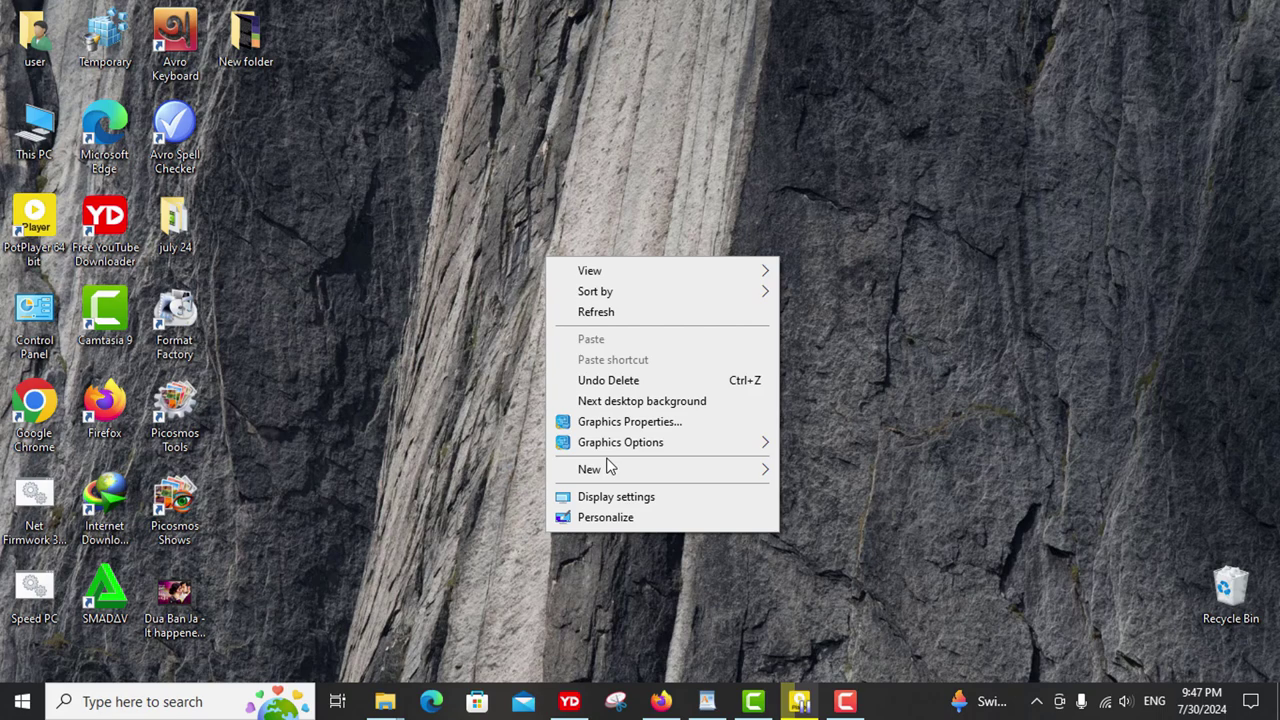
mouse_move(609, 474)
click(869, 477)
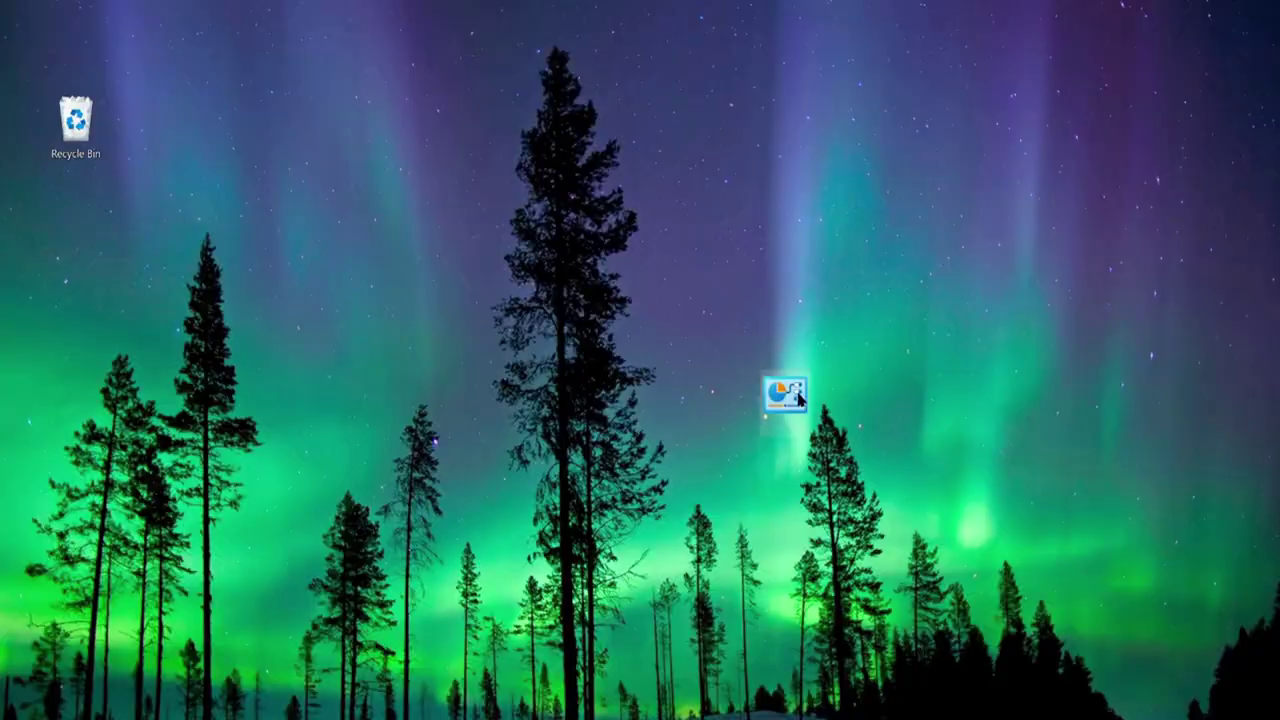
Open the GodMode folder in a restored window and scroll through its settings list
double_click(785, 395)
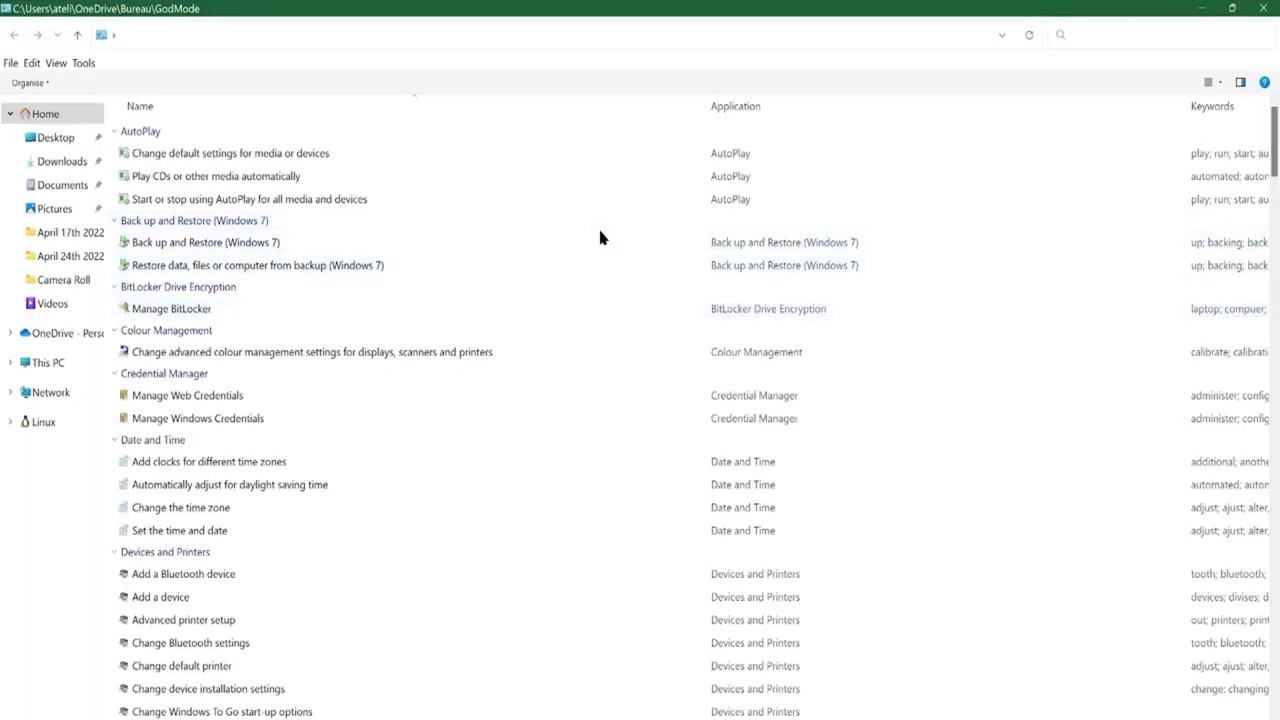
click(1232, 9)
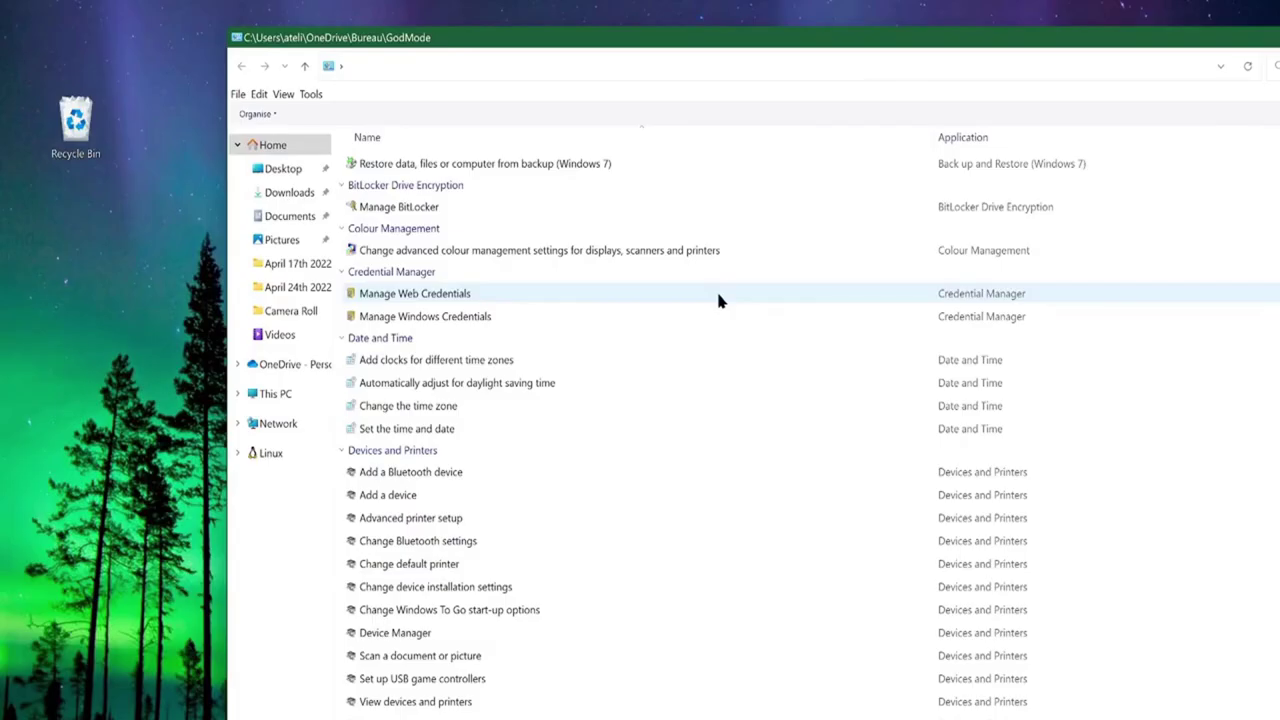
scroll(717, 297, down, 10)
scroll(717, 297, down, 20)
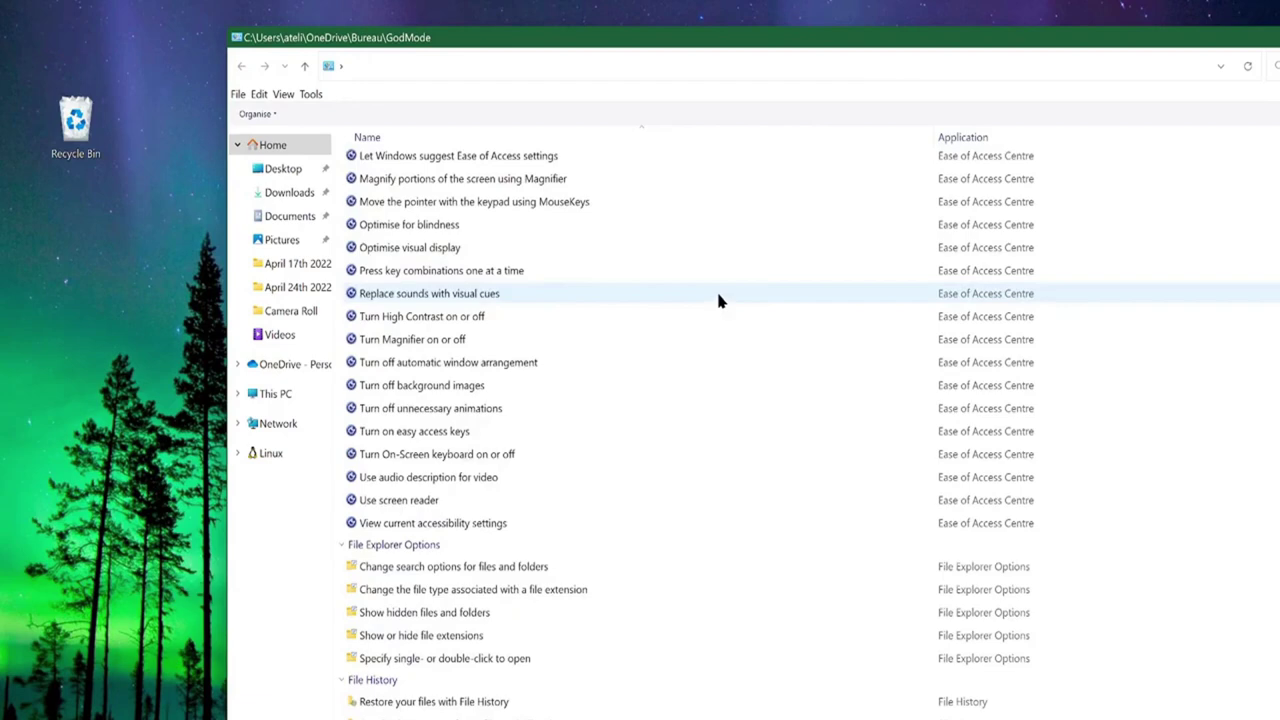
scroll(718, 300, down, 7)
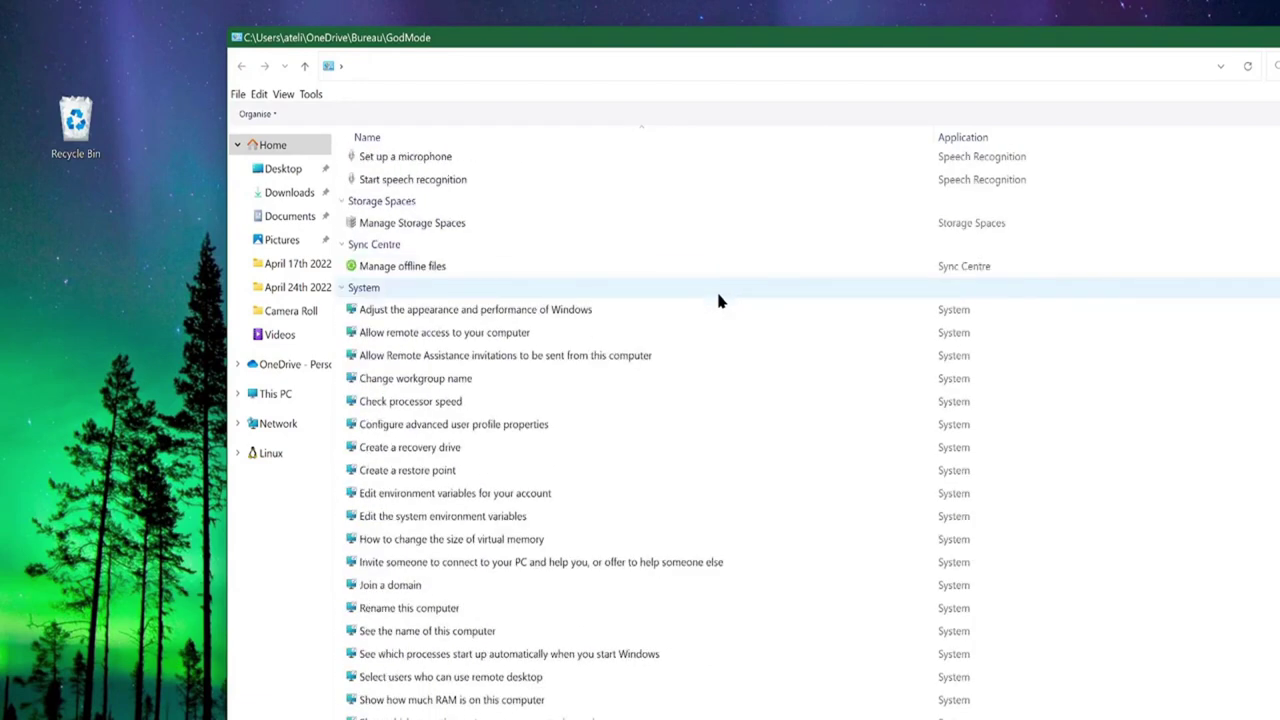
scroll(716, 289, down, 1)
scroll(716, 289, up, 15)
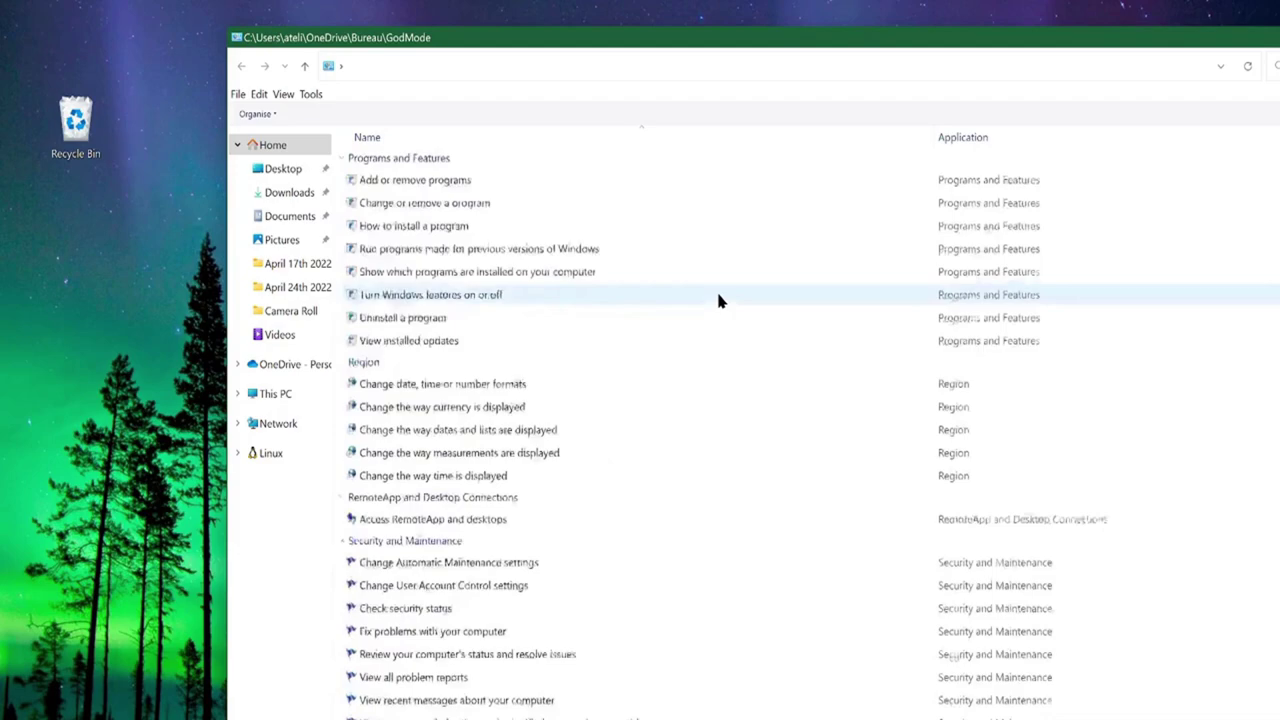
scroll(718, 297, up, 20)
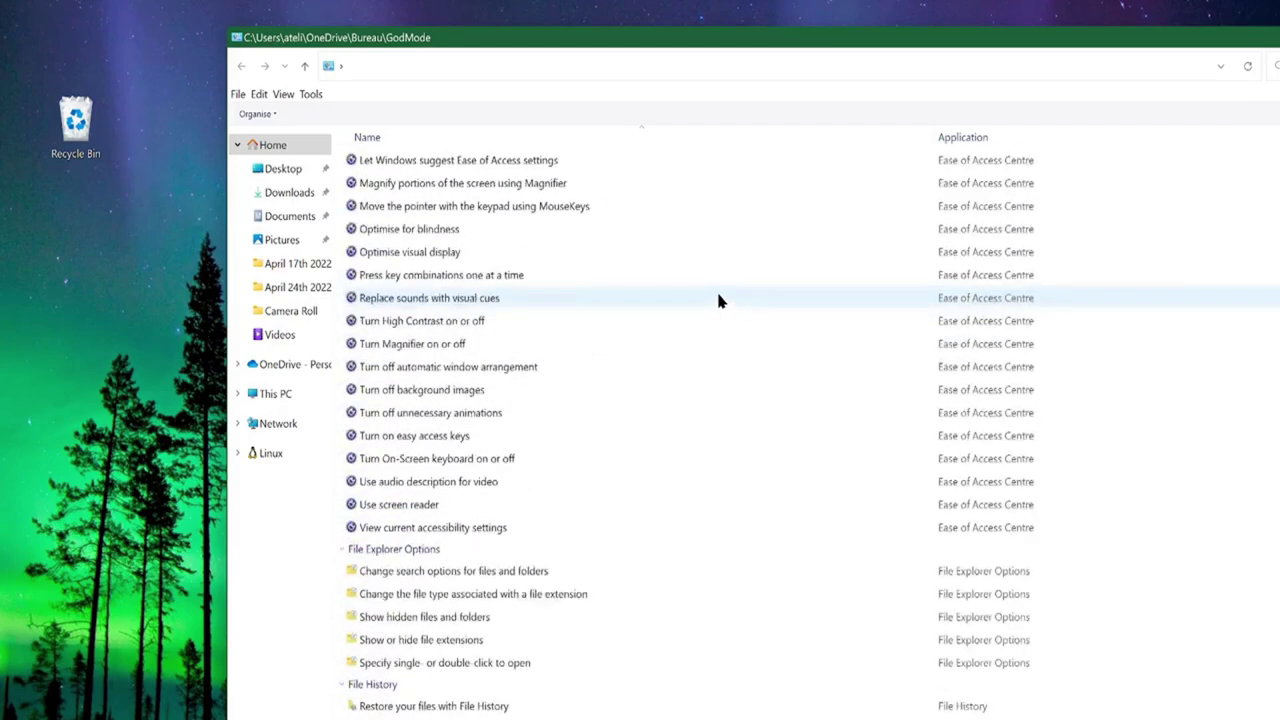
scroll(718, 300, up, 3)
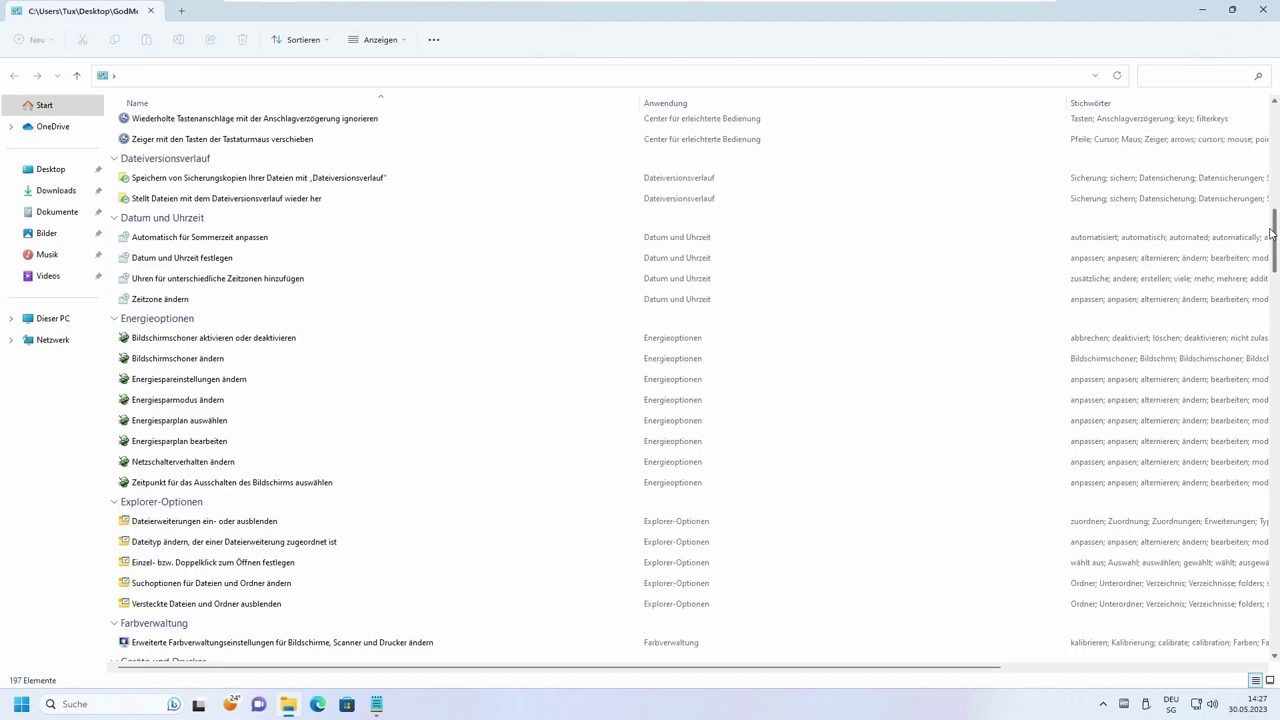
Jump to the entries starting with 'ins' and narrow the Keywords column
drag(1272, 232, 1271, 270)
text(ins)
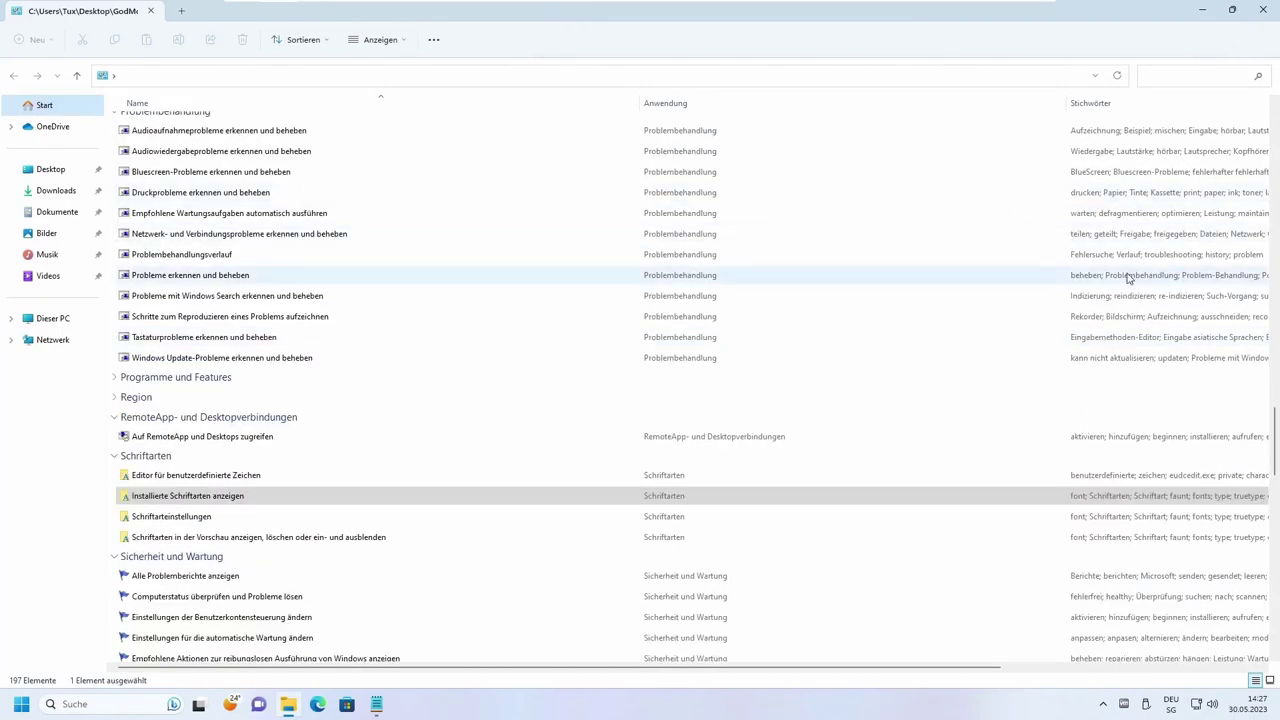
drag(1070, 102, 834, 104)
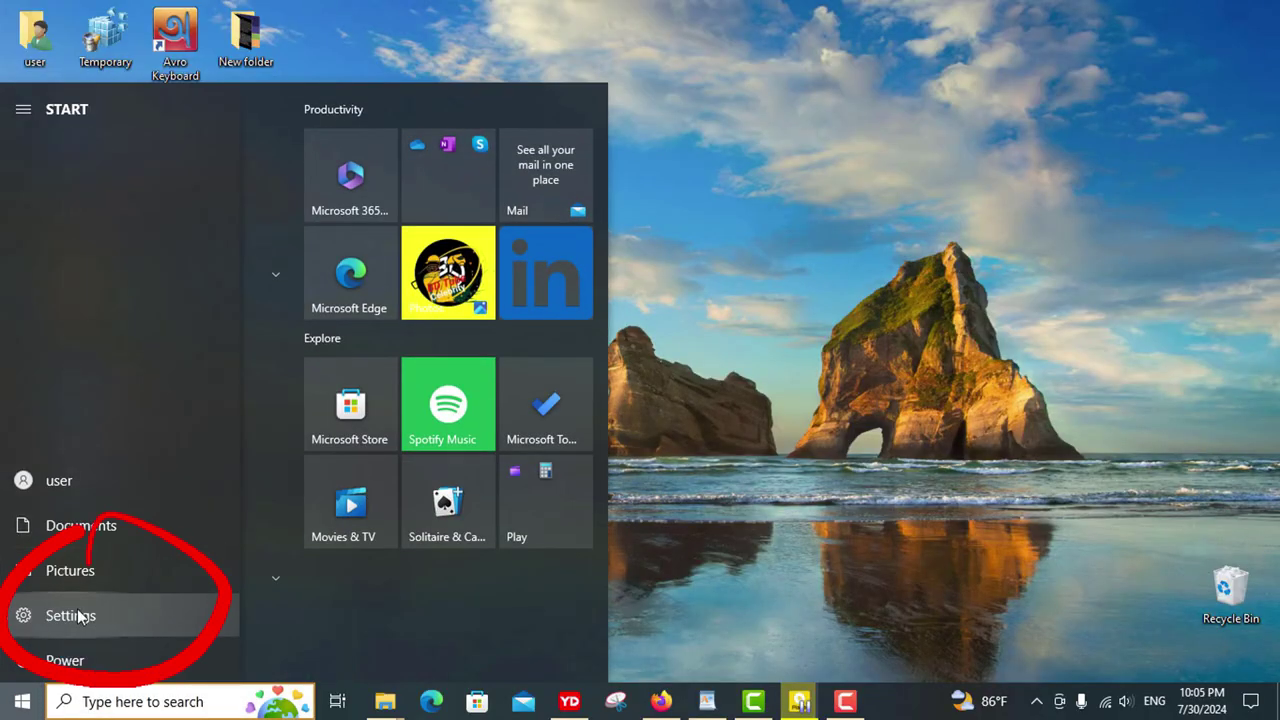
Go to Settings > System > Clipboard
click(88, 609)
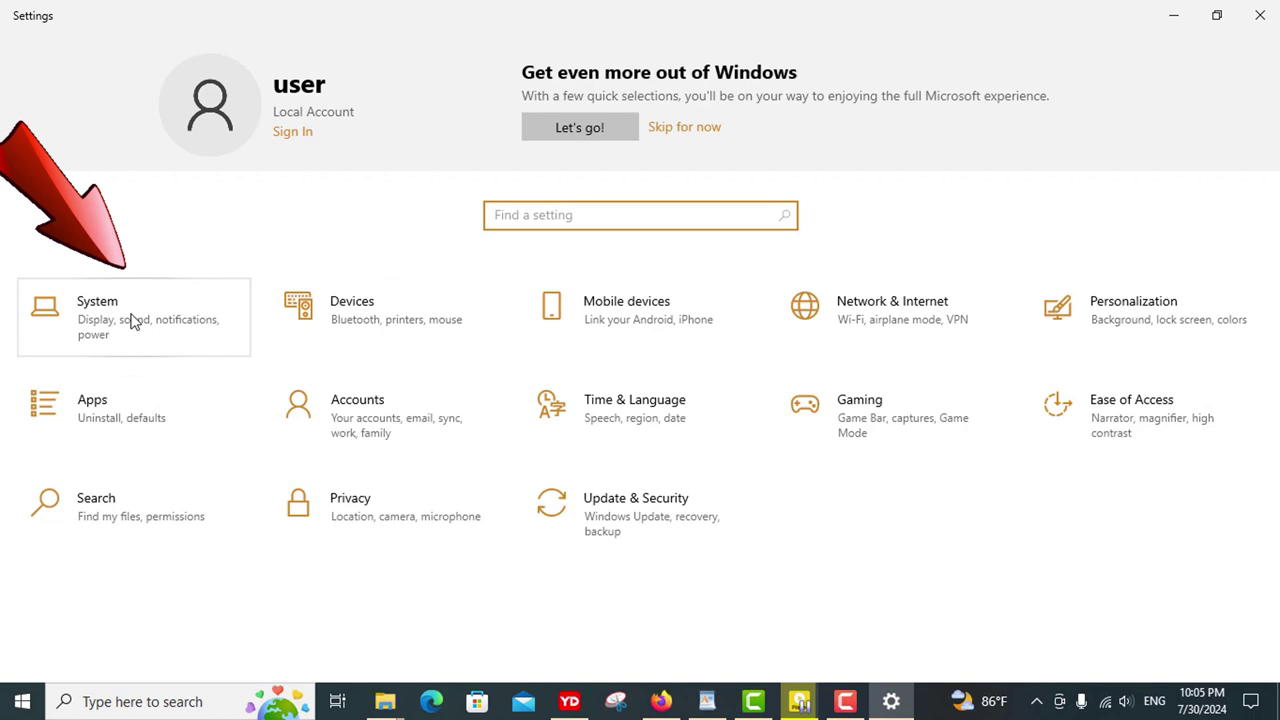
click(133, 320)
scroll(120, 450, down, 2)
click(75, 631)
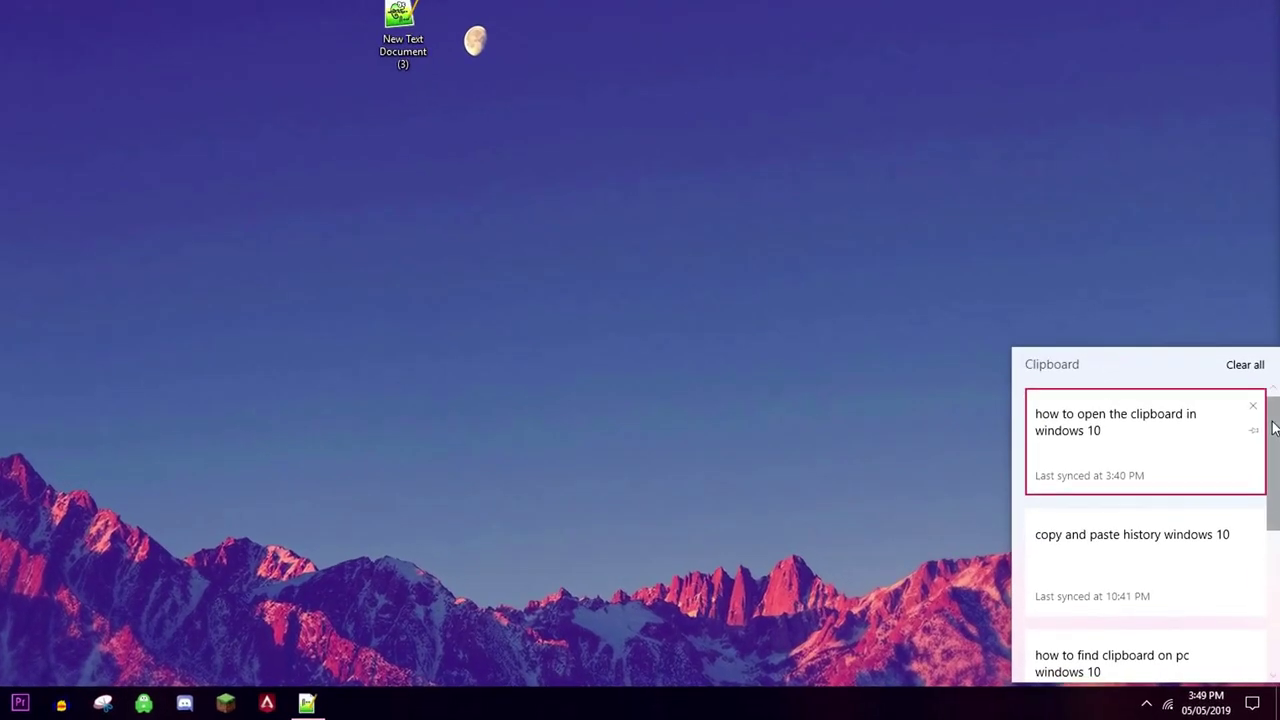
drag(1274, 428, 1276, 478)
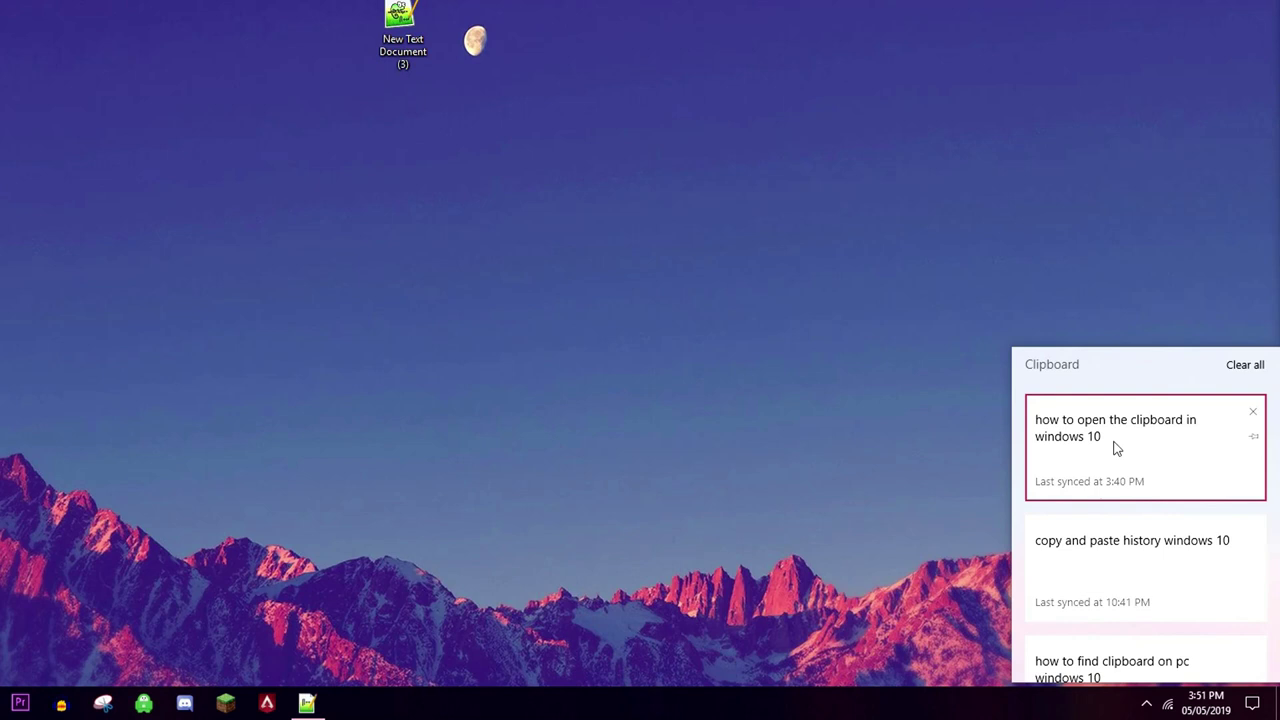
scroll(1177, 468, down, 3)
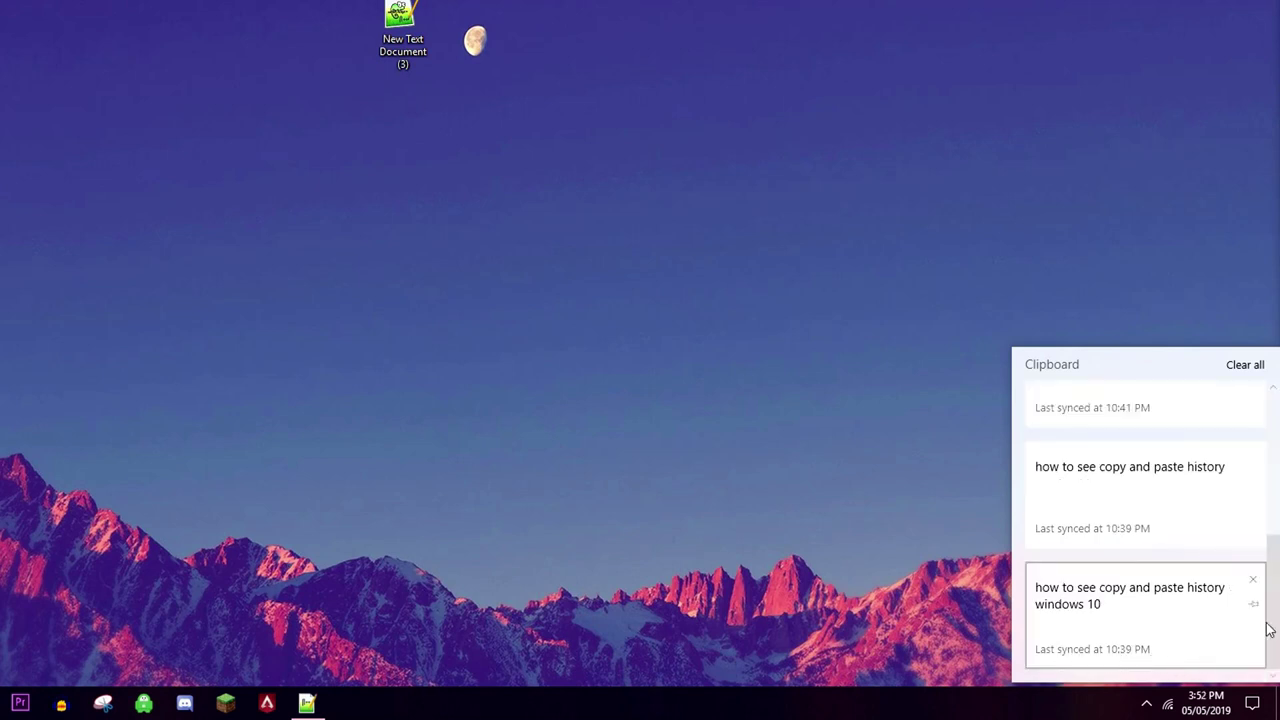
drag(1275, 626, 1274, 495)
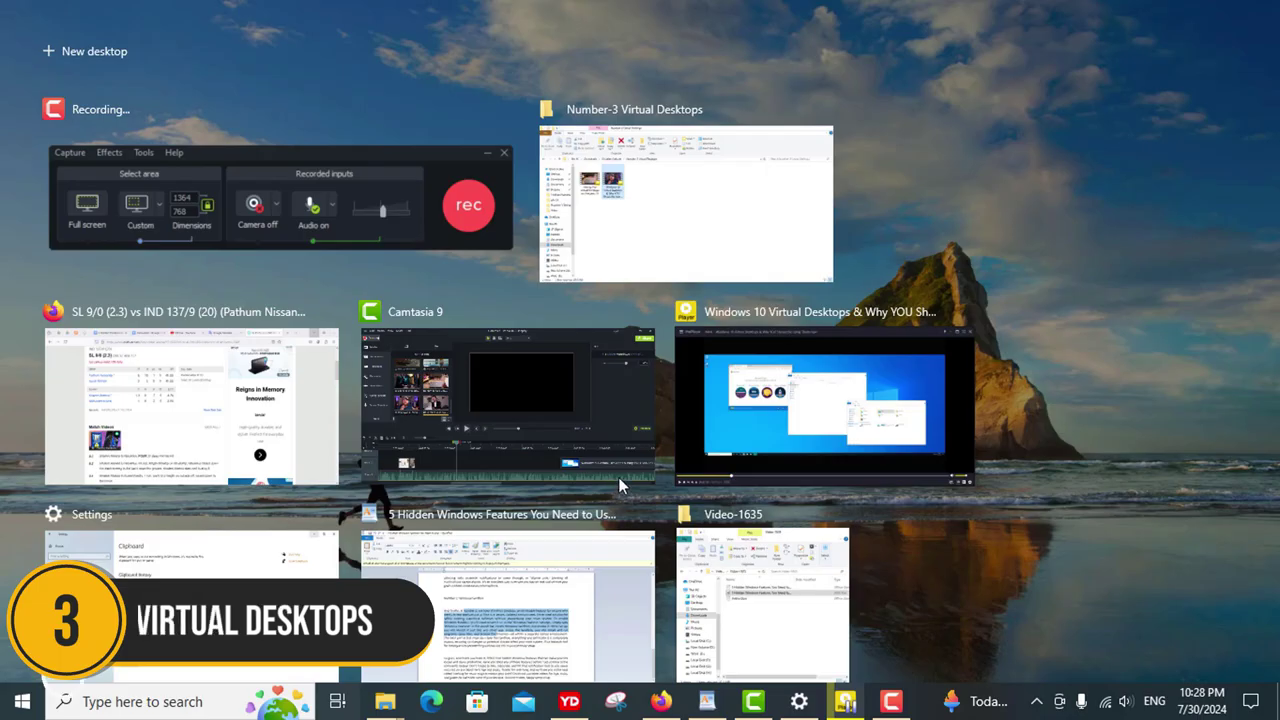
Review the Task View virtual desktops strip showing Desktop 1 to Desktop 3
scroll(618, 477, down, 4)
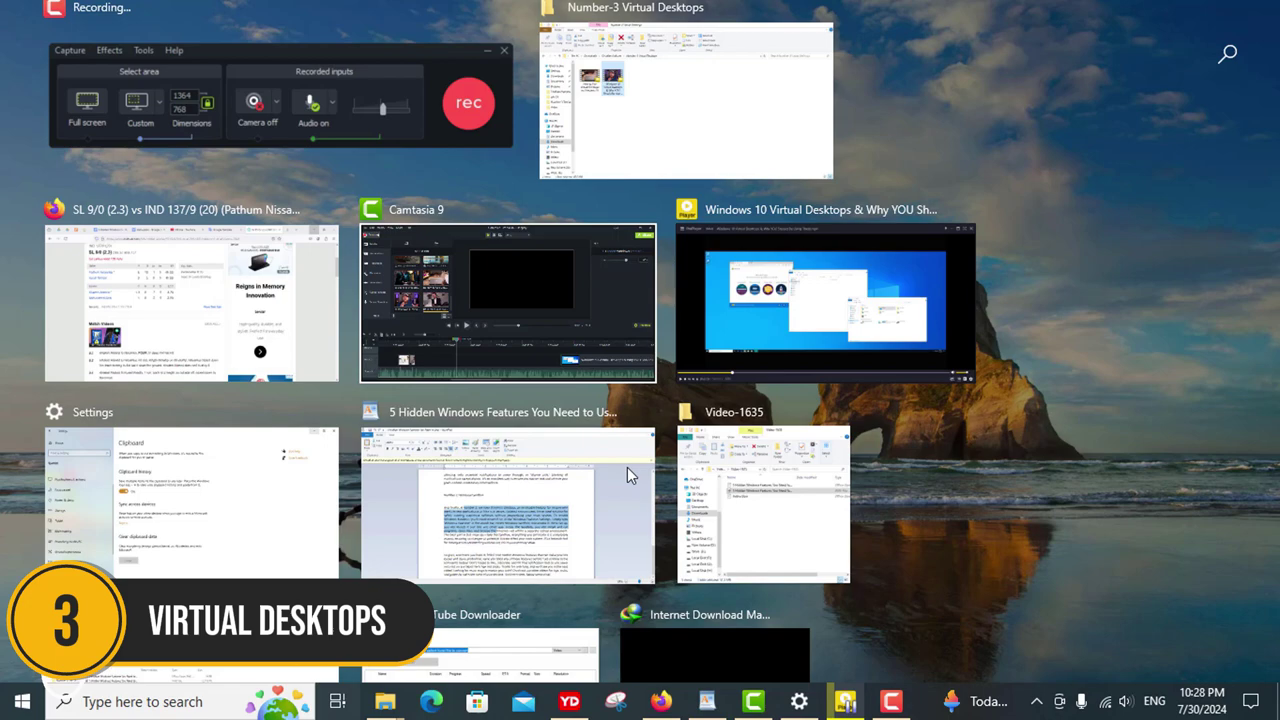
scroll(627, 476, down, 5)
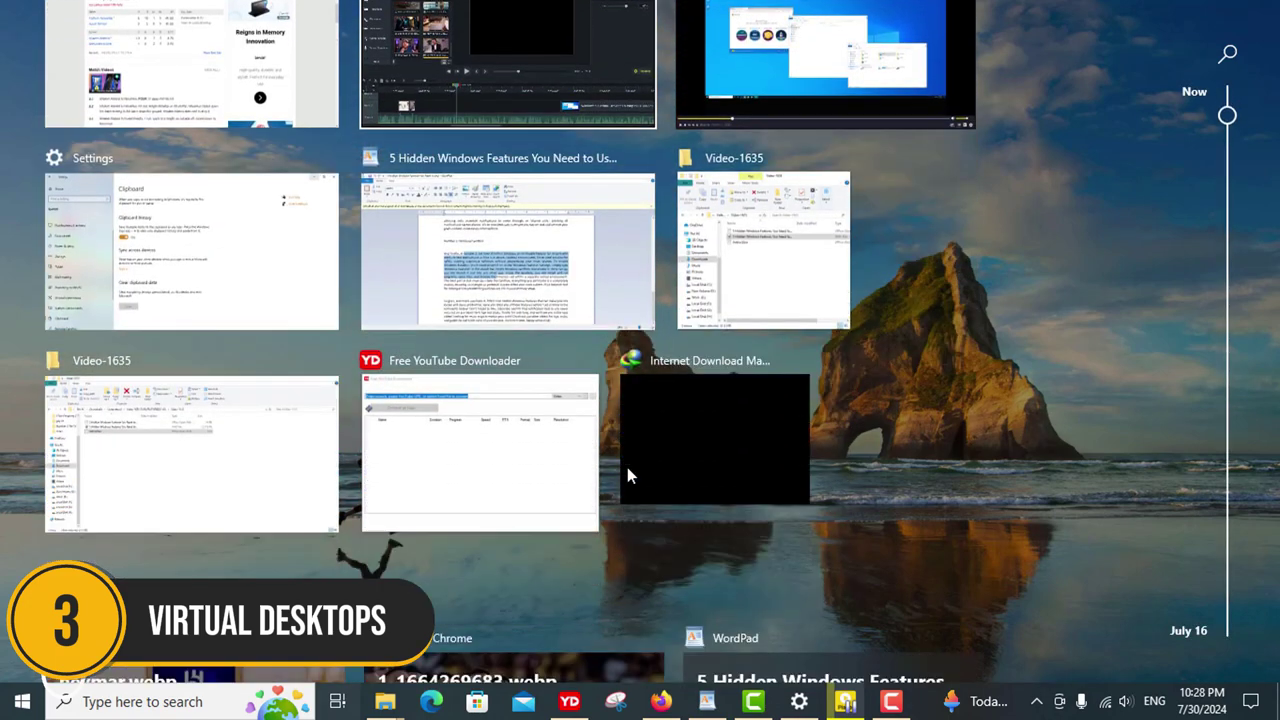
scroll(626, 474, up, 1)
scroll(626, 466, up, 4)
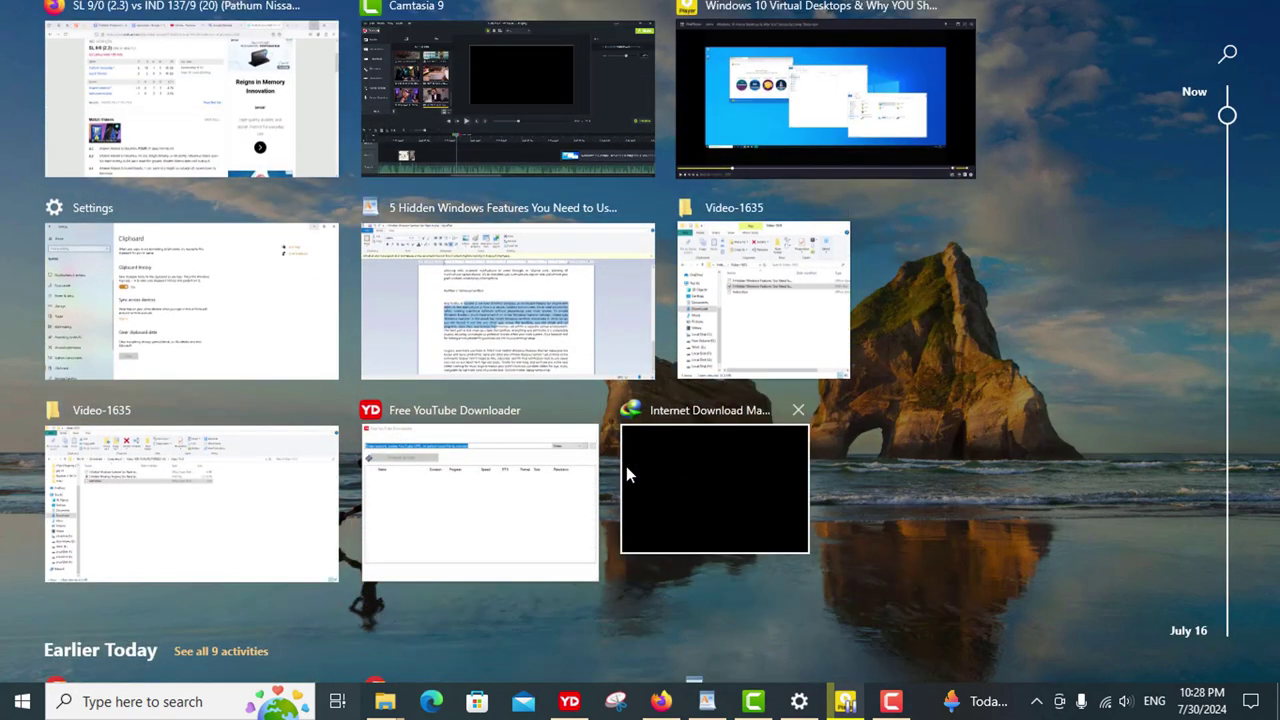
scroll(1036, 466, down, 3)
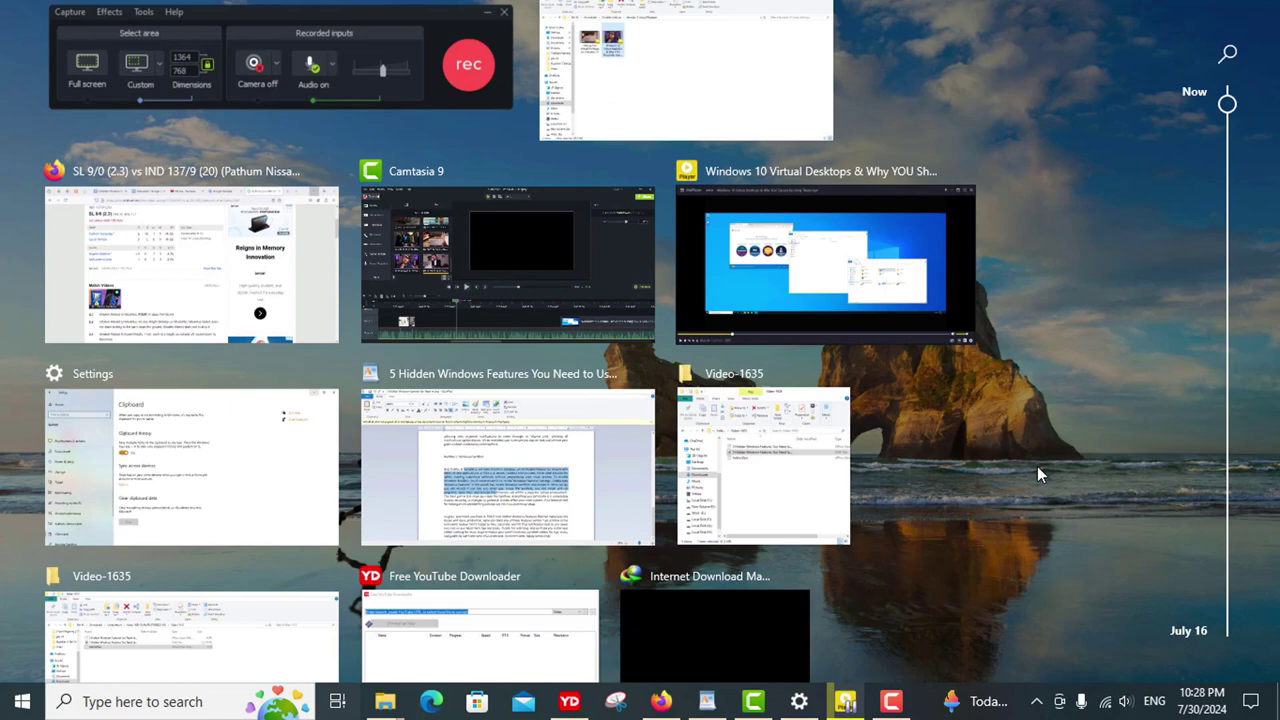
scroll(1035, 466, up, 3)
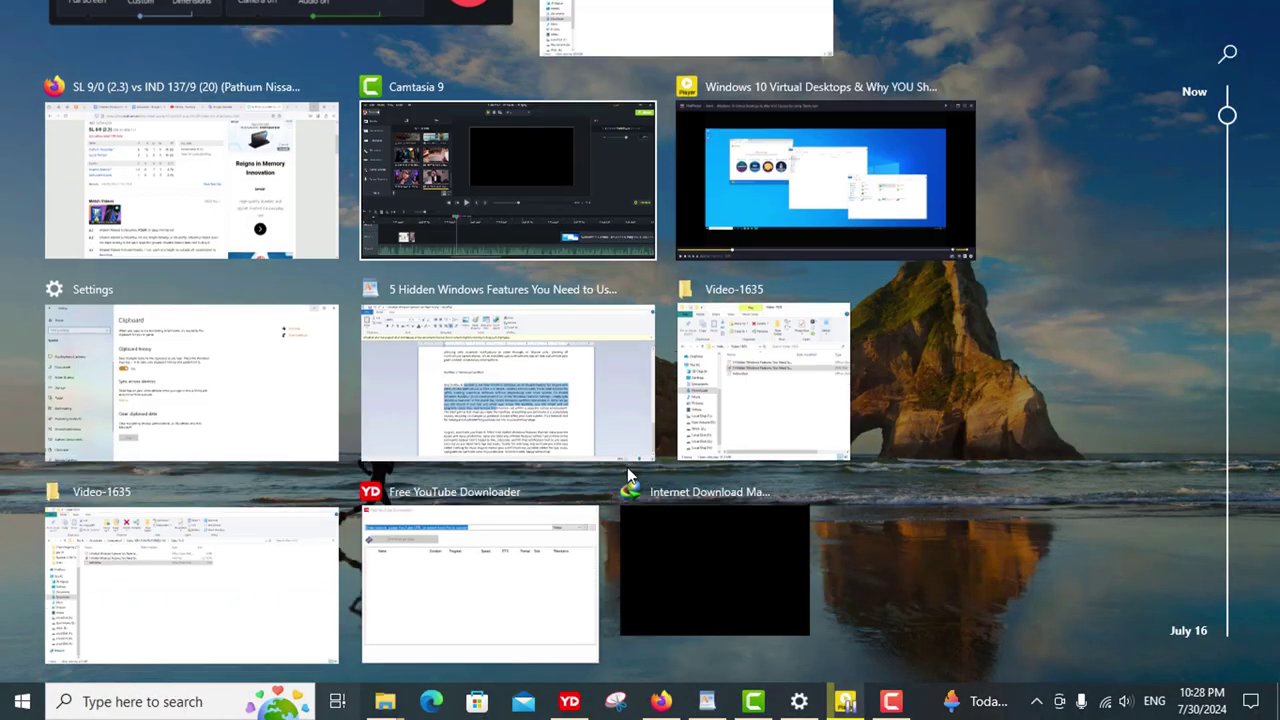
scroll(627, 467, down, 3)
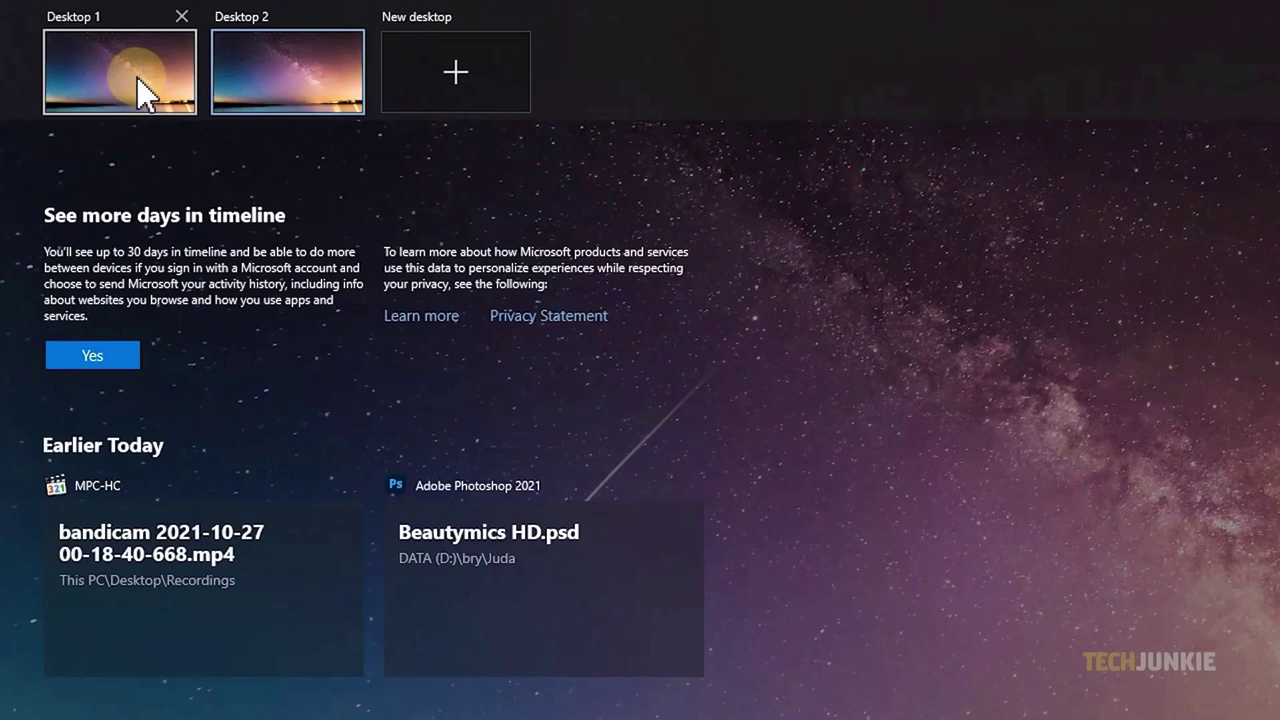
mouse_move(138, 80)
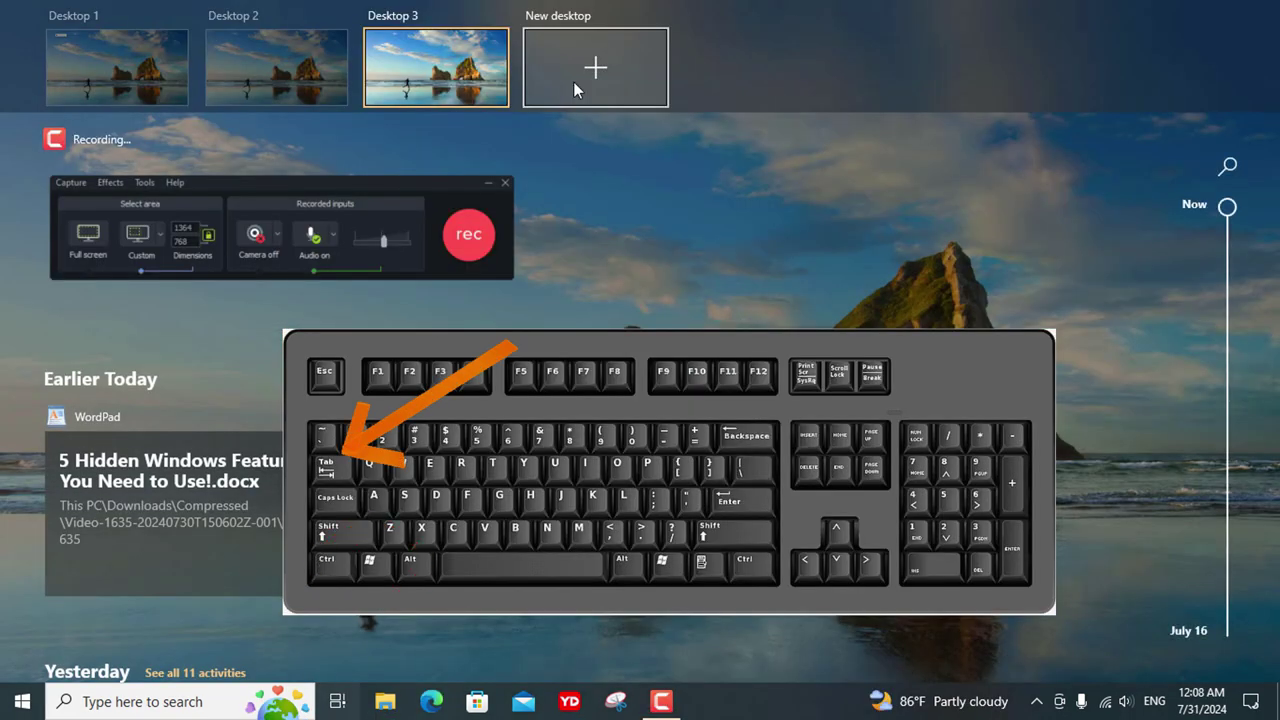
Add Desktop 4 in Task View and switch to it
click(574, 78)
click(601, 80)
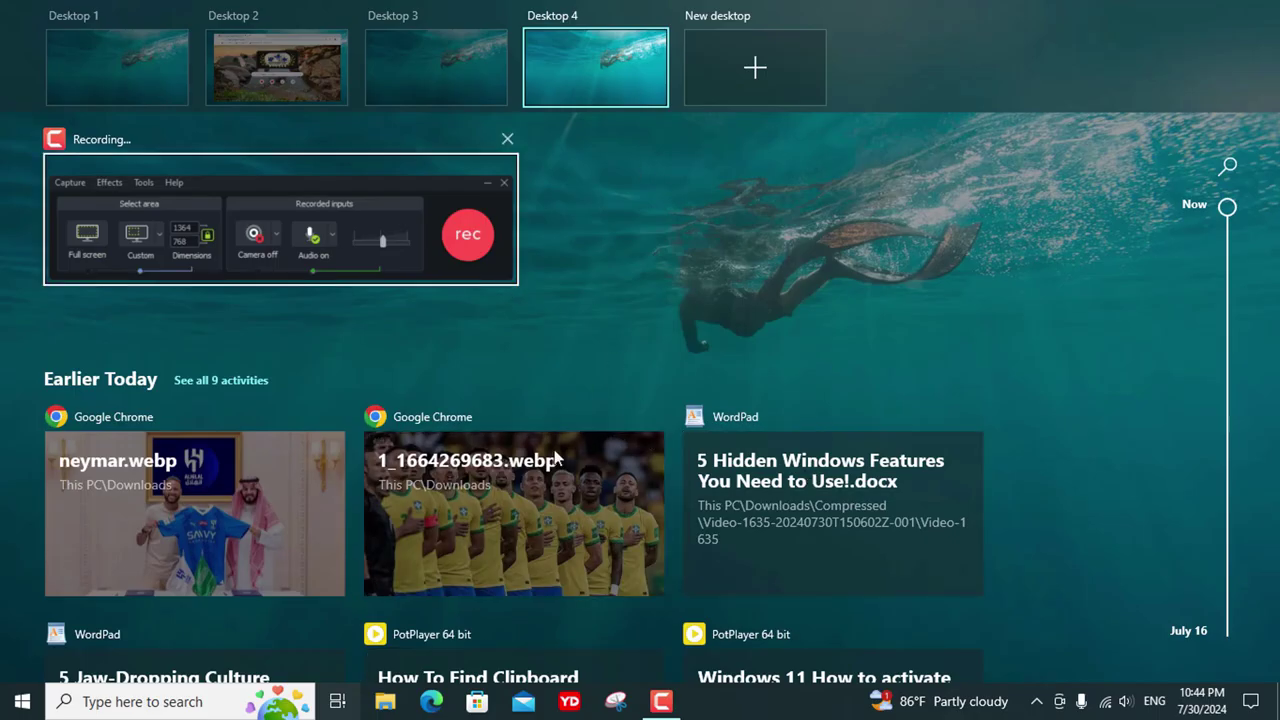
scroll(556, 458, down, 2)
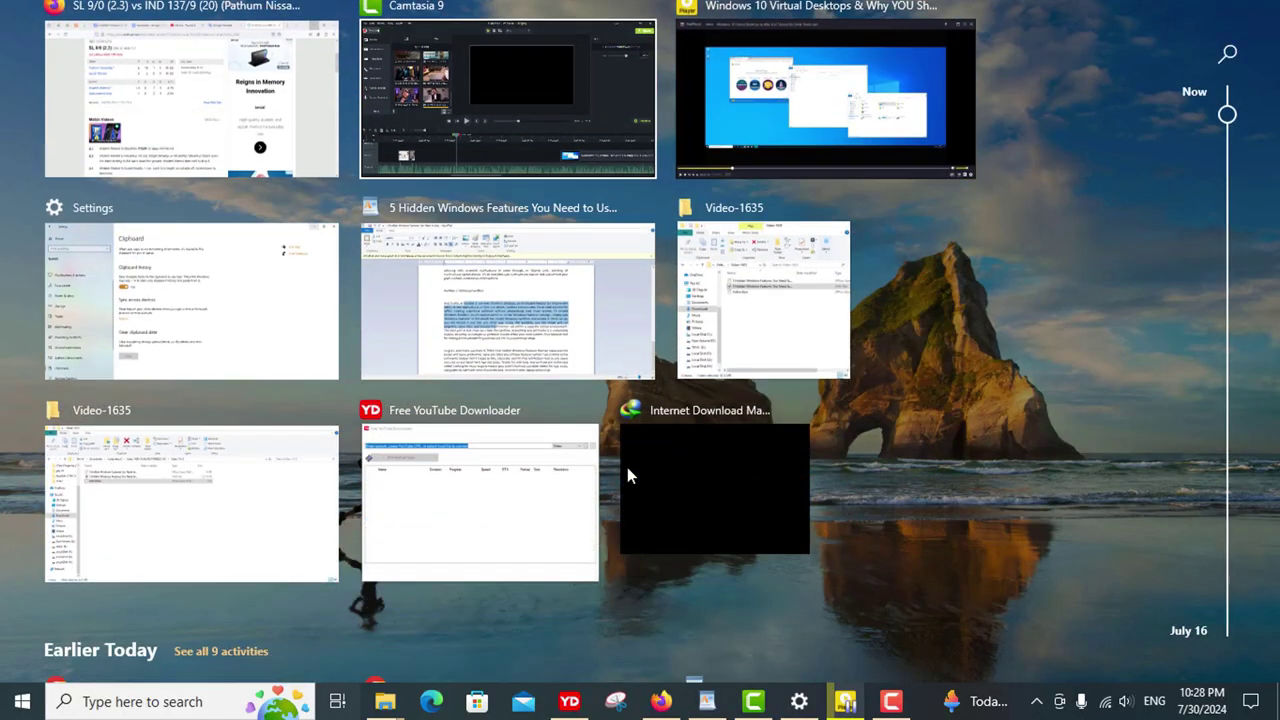
scroll(627, 467, down, 5)
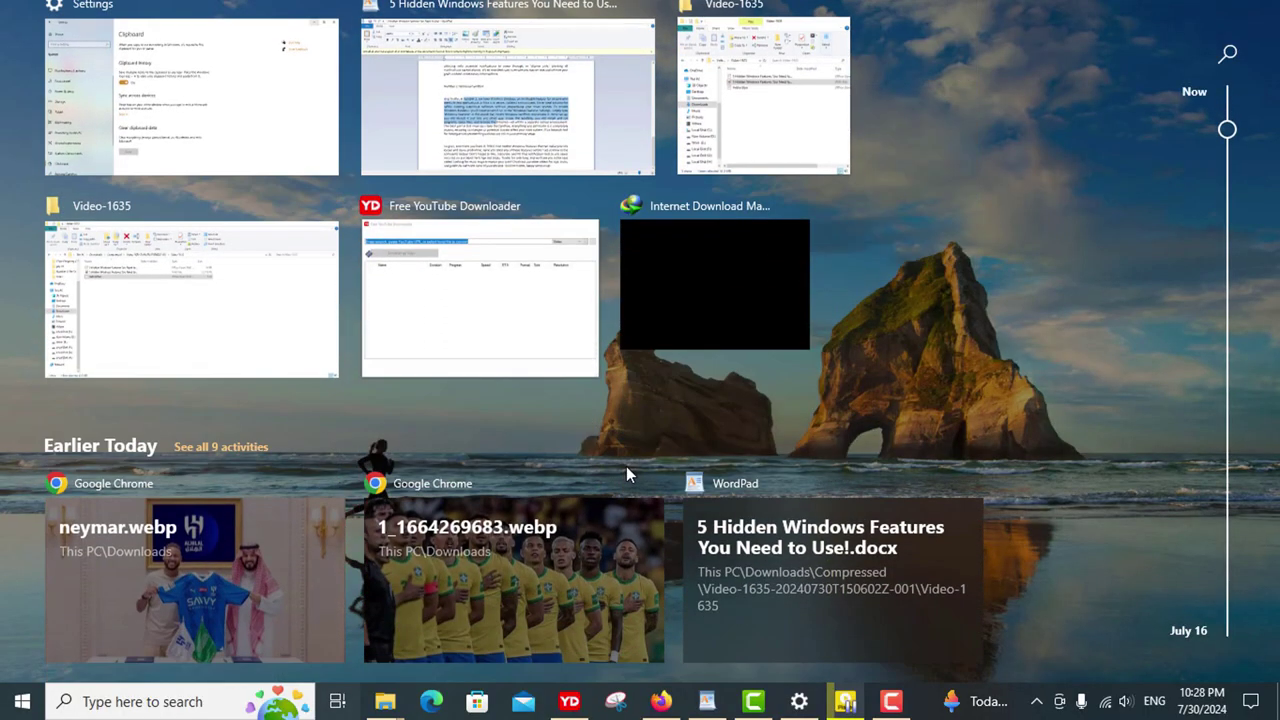
scroll(626, 466, up, 6)
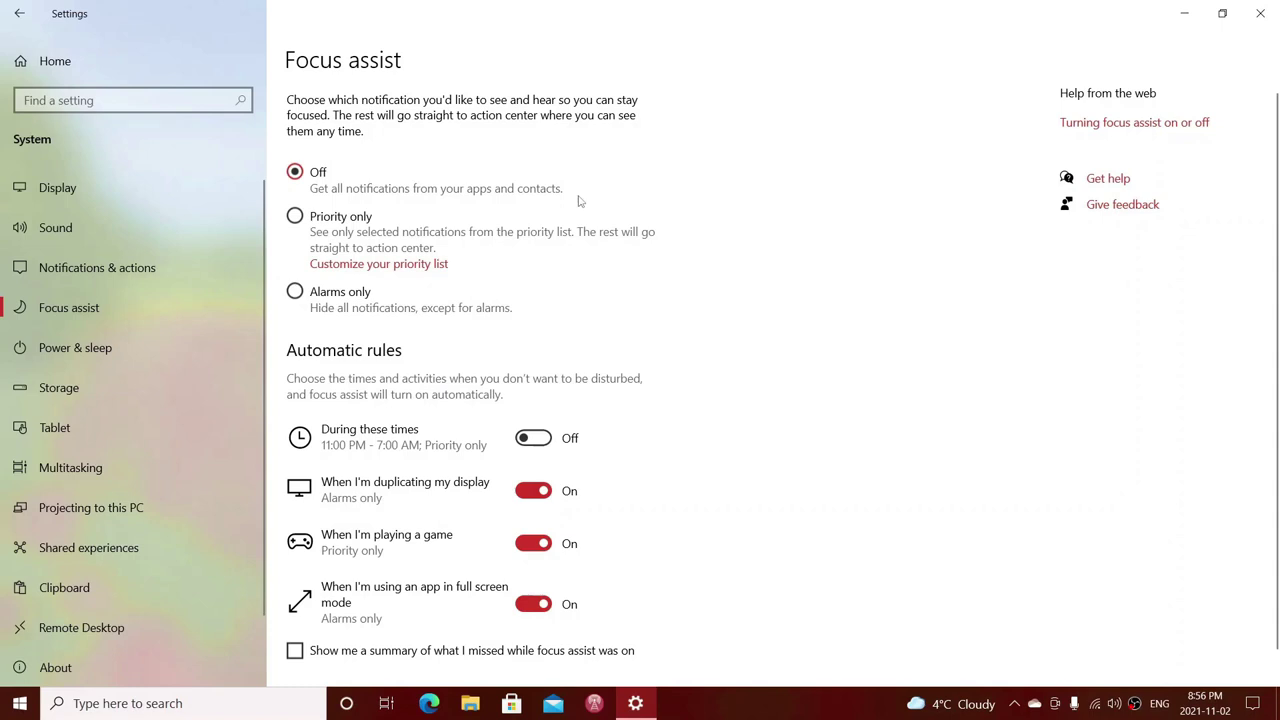
scroll(640, 285, down, 1)
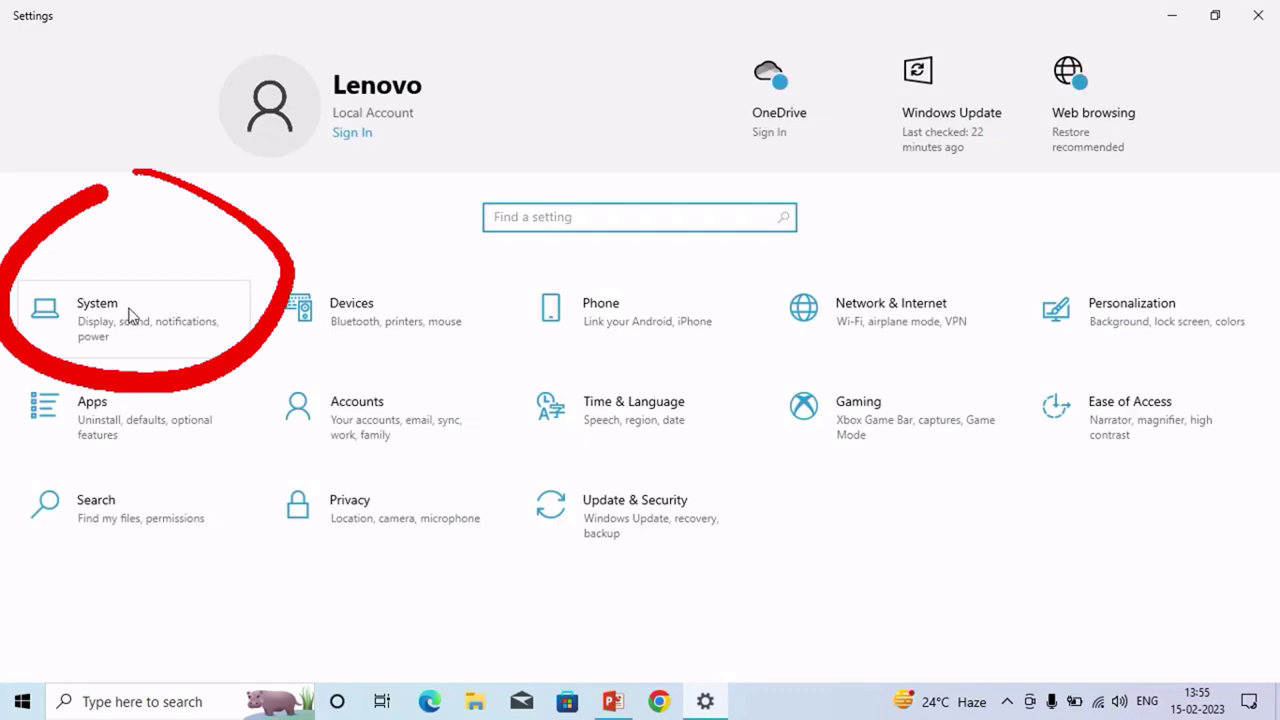
Under System > Focus assist, select Alarms only and turn off the automatic rules
click(152, 314)
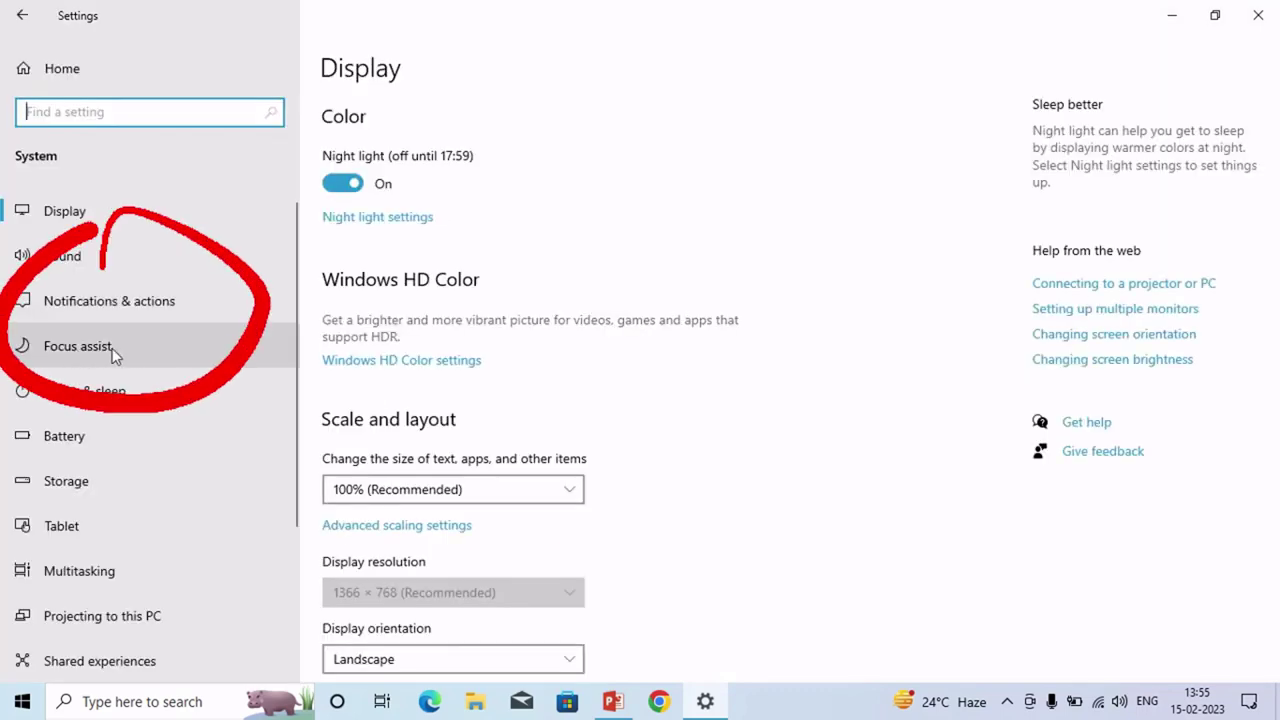
click(139, 348)
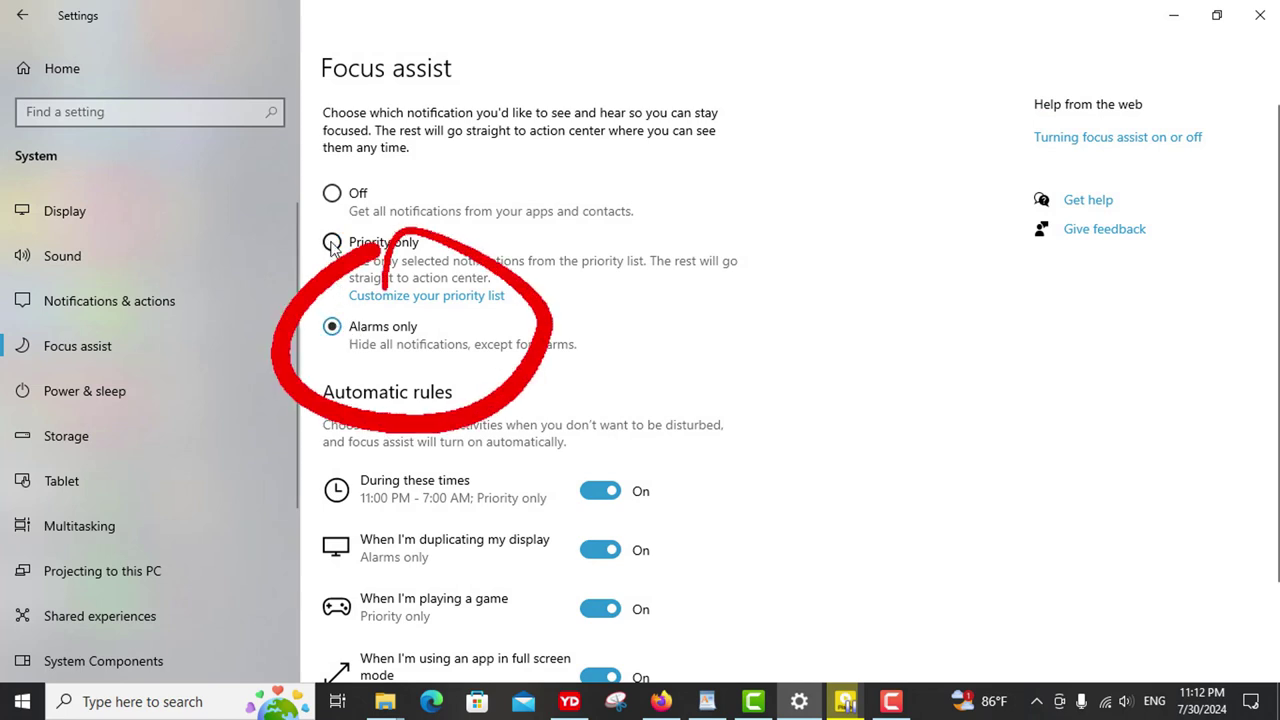
click(600, 388)
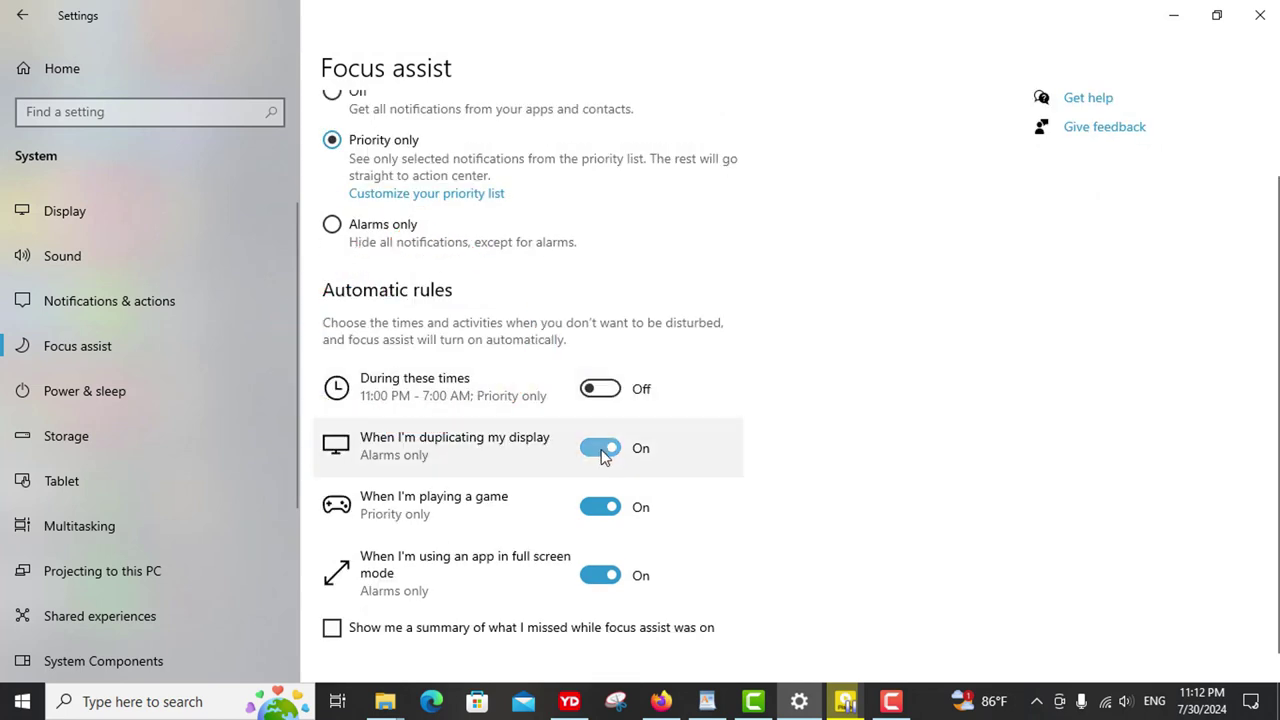
click(600, 450)
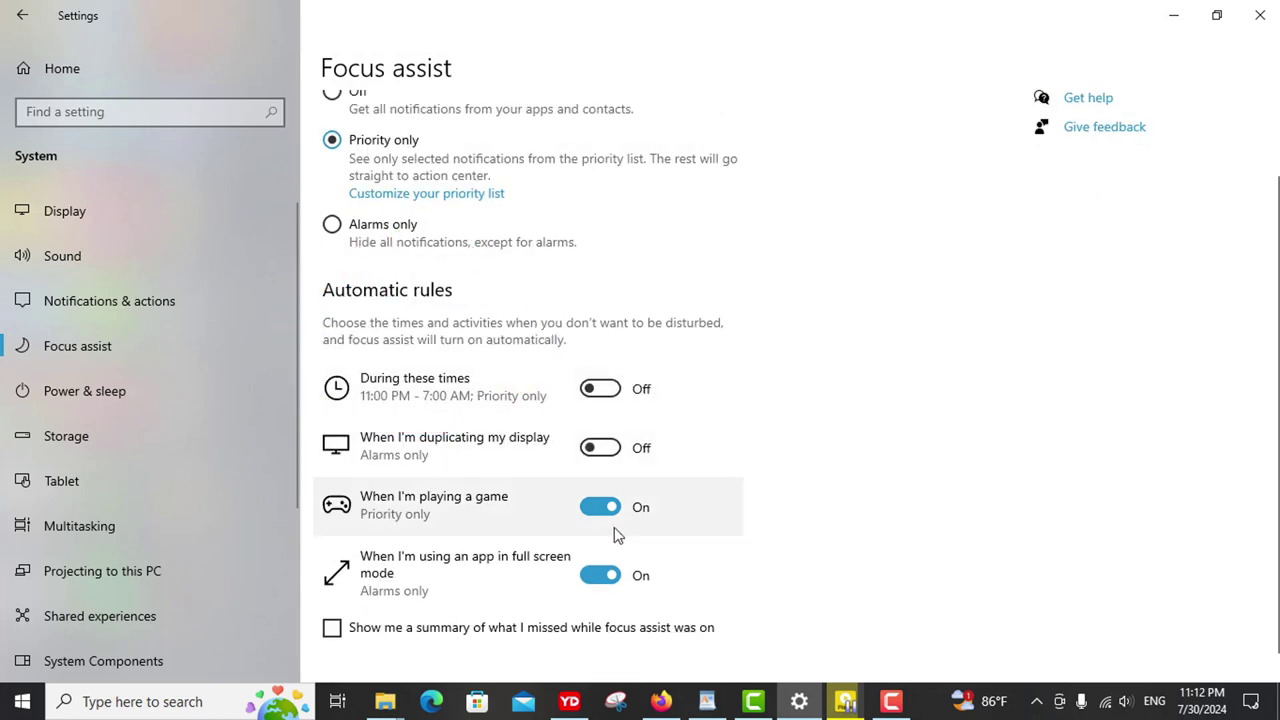
scroll(763, 526, down, 1)
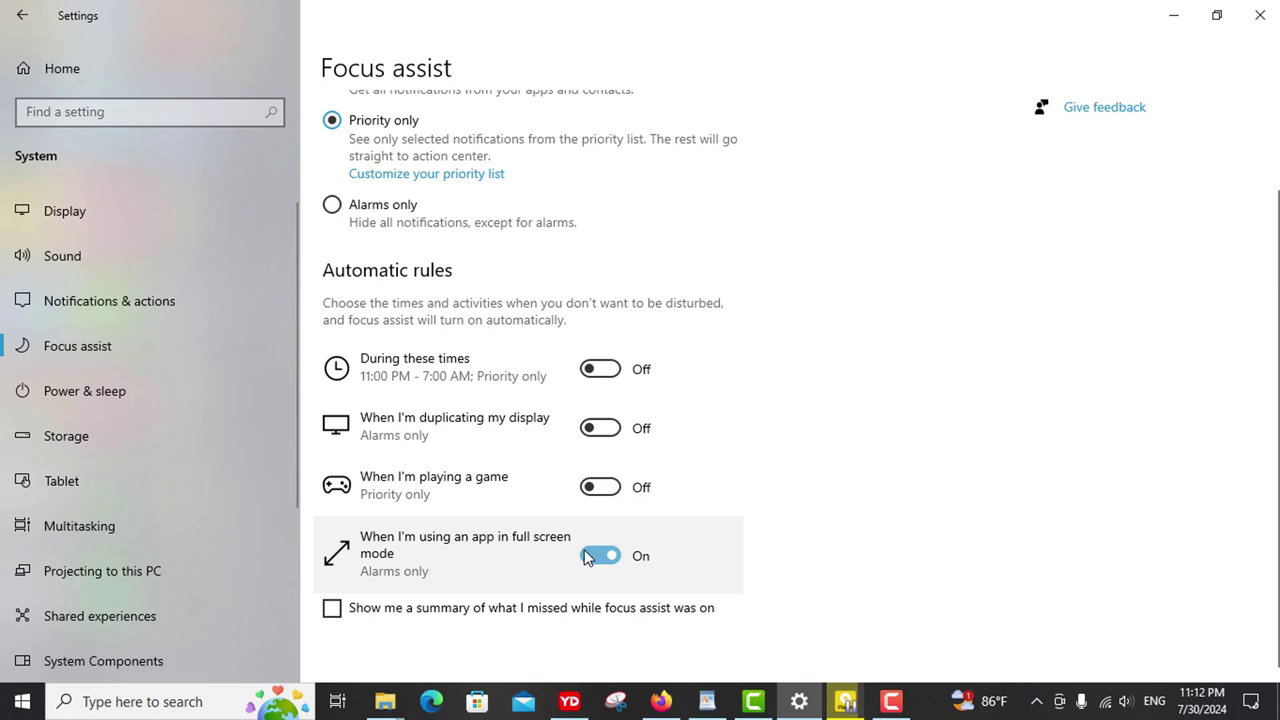
scroll(769, 528, up, 2)
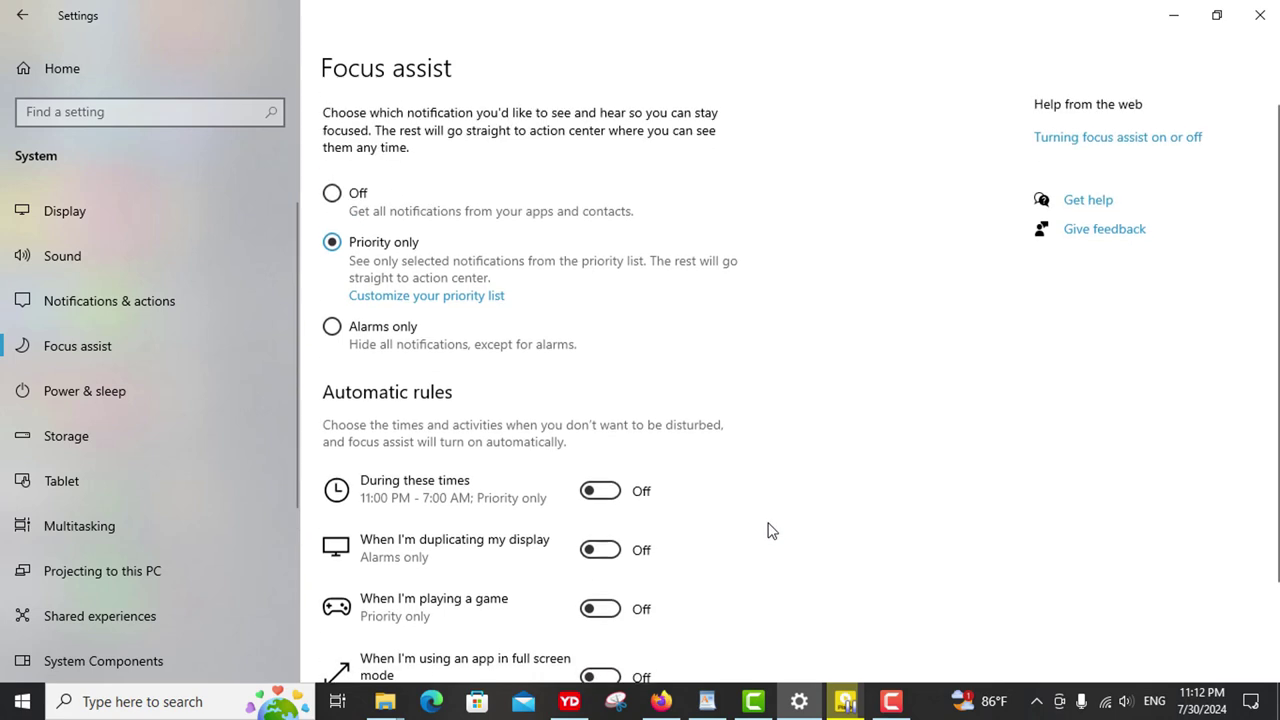
scroll(1168, 570, down, 2)
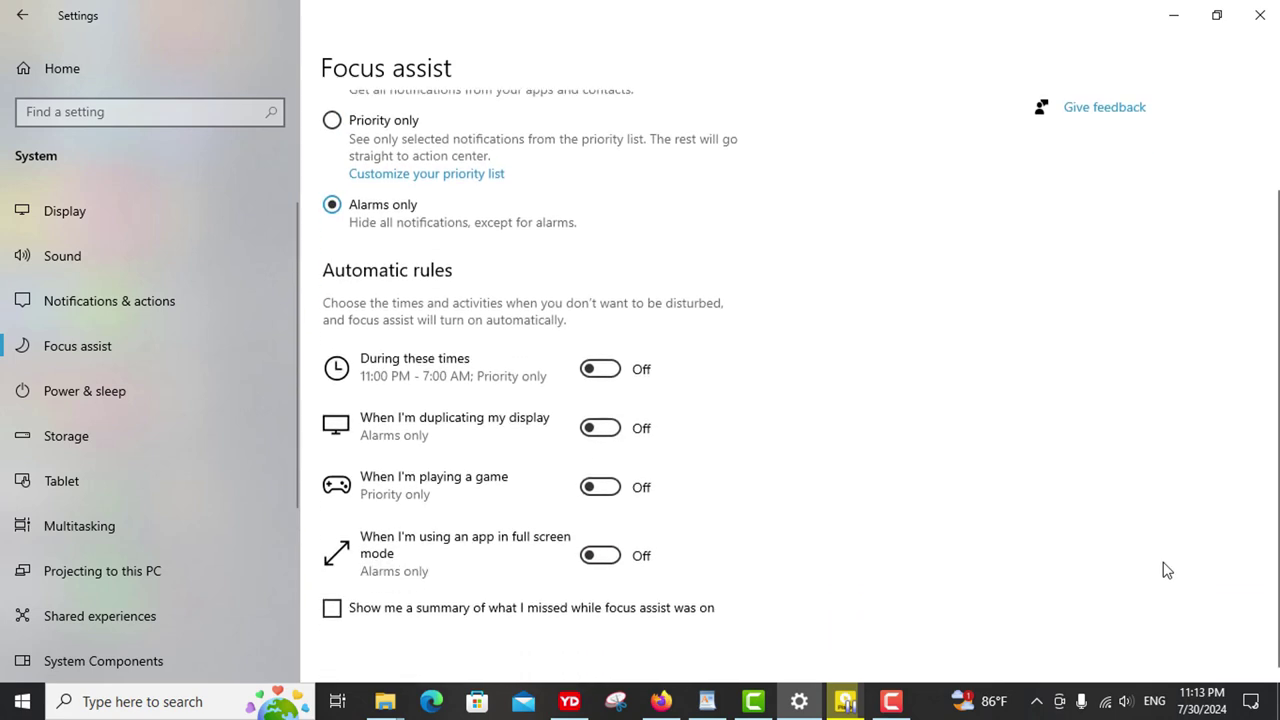
scroll(1166, 570, up, 2)
scroll(1166, 570, down, 2)
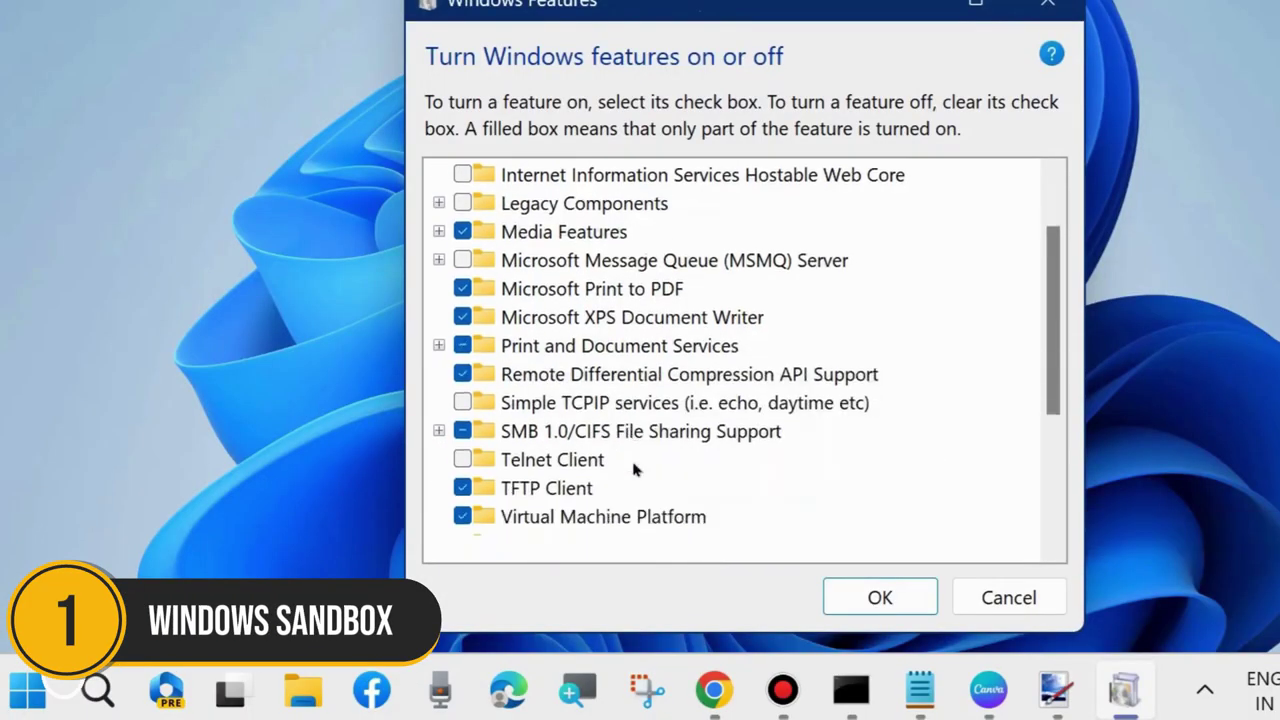
scroll(634, 466, down, 3)
Apply the Windows Features selection with Windows Sandbox ticked
scroll(643, 456, down, 1)
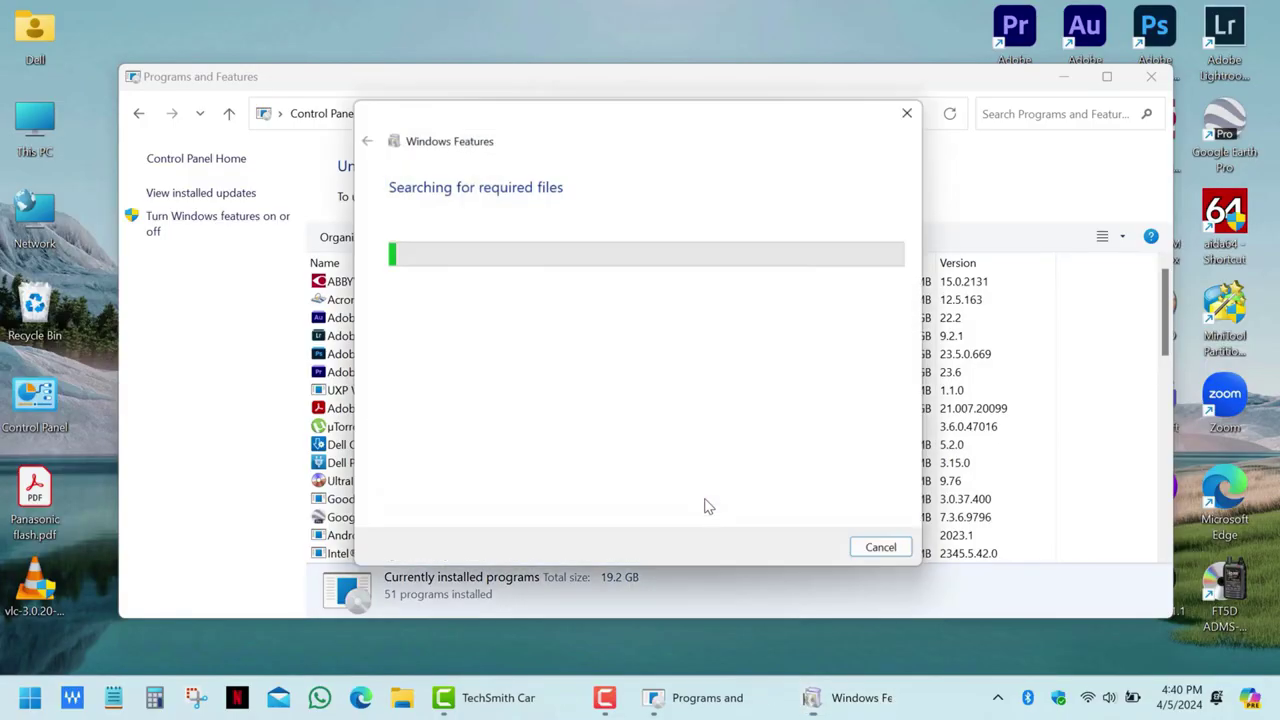
click(1151, 76)
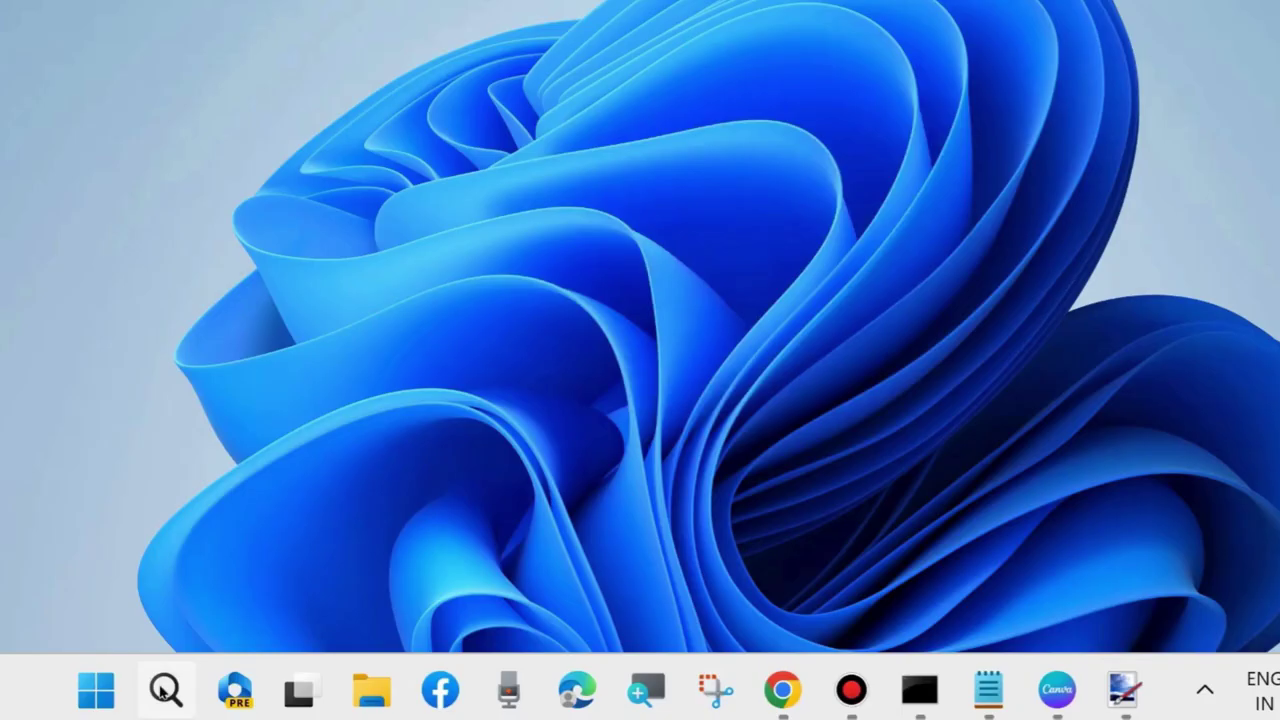
Find 'tur' in search, enable Windows Sandbox in Windows Features, and dismiss the completion notice
click(165, 689)
text(tur)
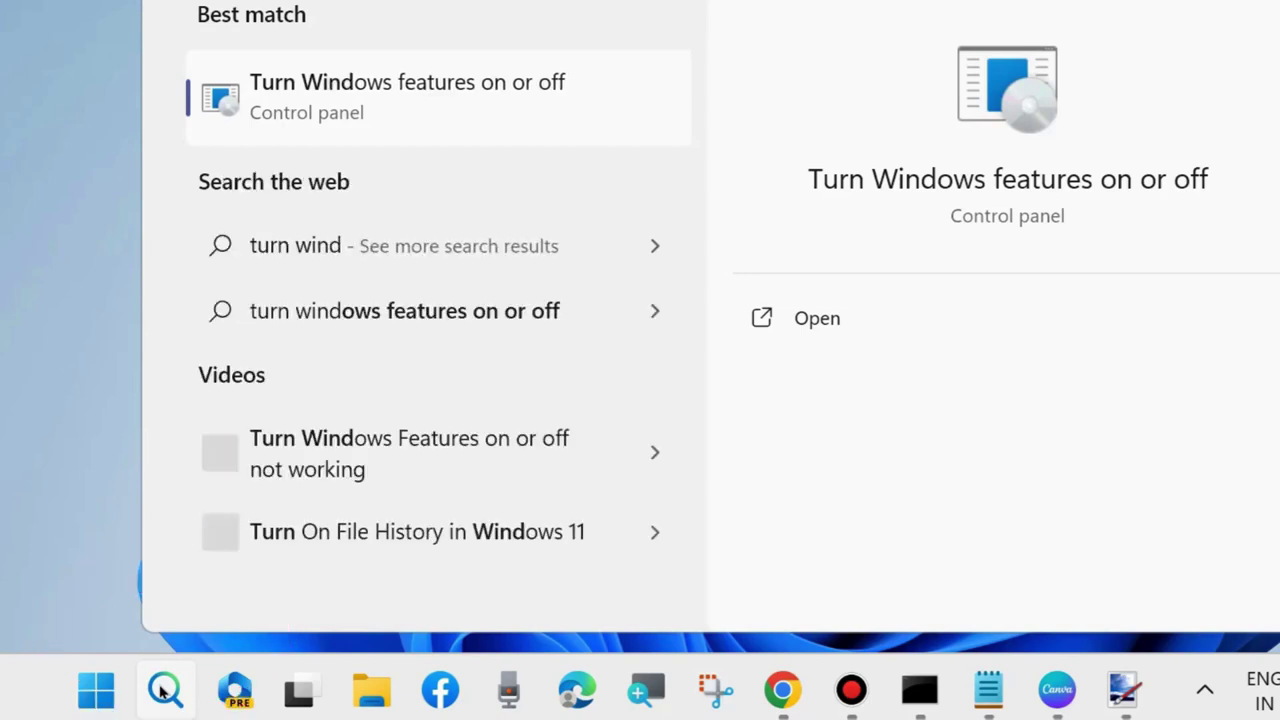
click(565, 460)
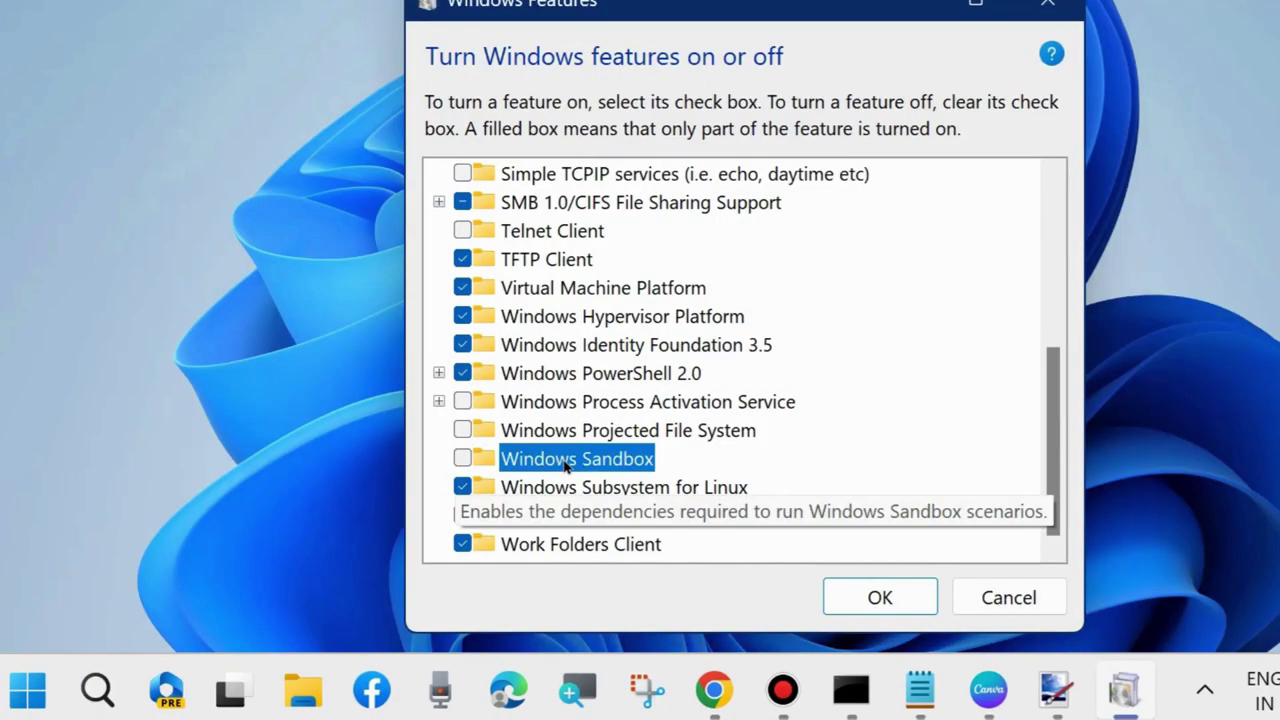
click(880, 597)
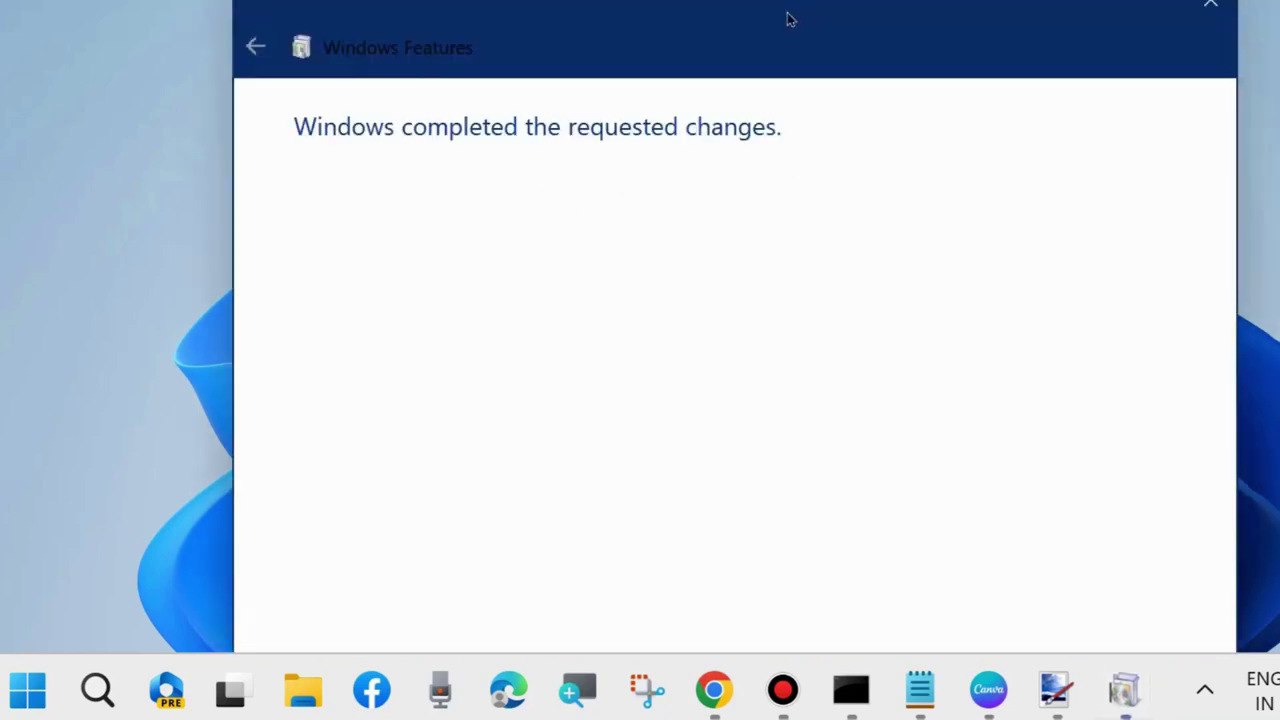
drag(786, 17, 745, 0)
click(581, 432)
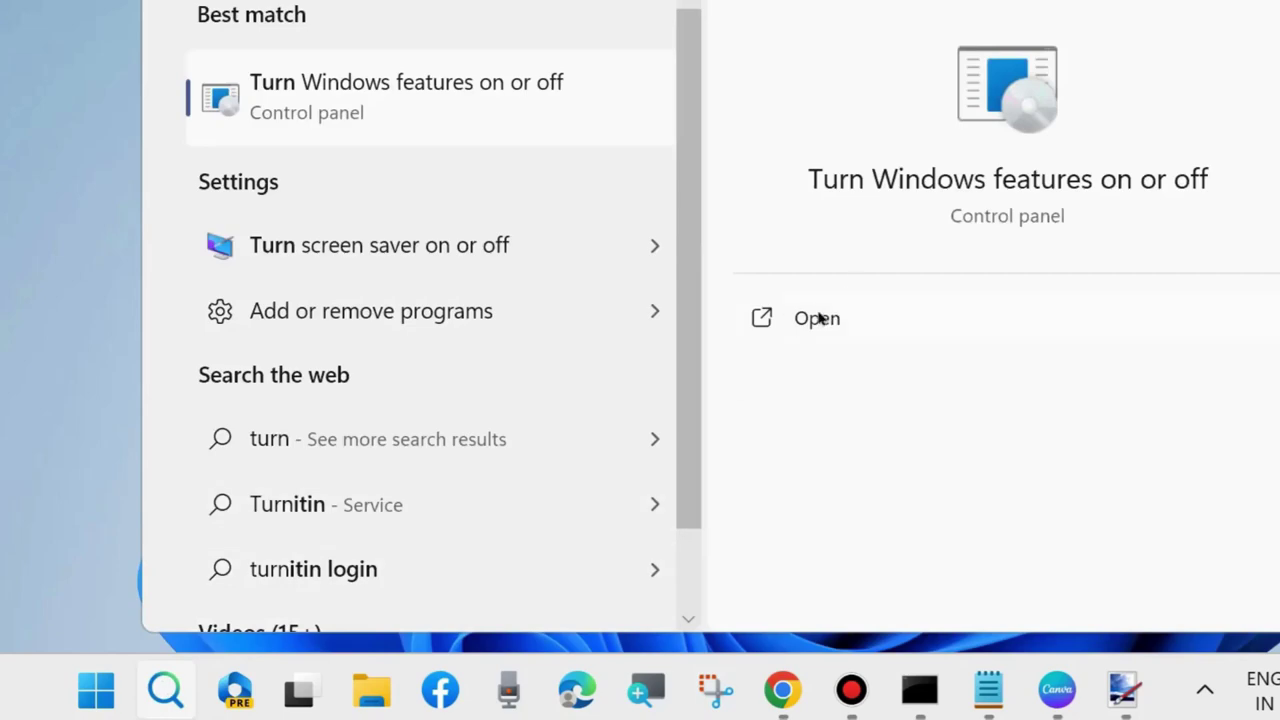
Open Turn Windows features on or off, move its window, and scroll through the feature list
click(818, 318)
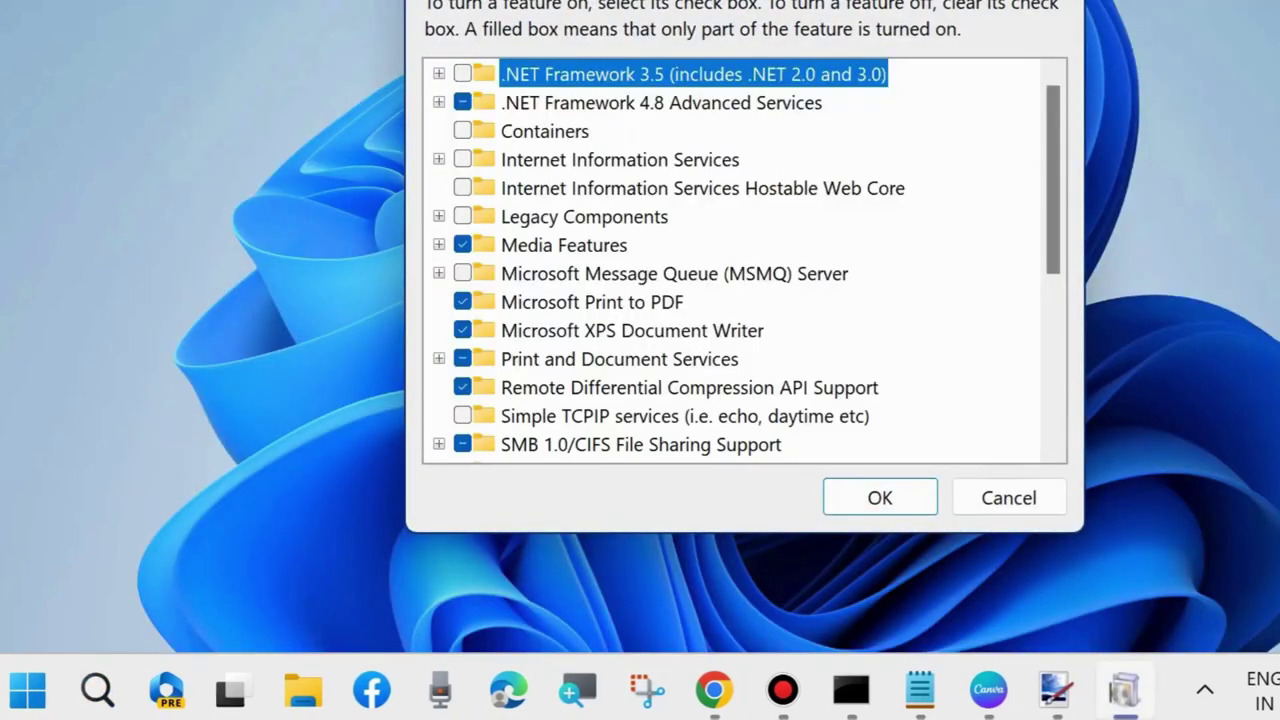
drag(774, 0, 703, 23)
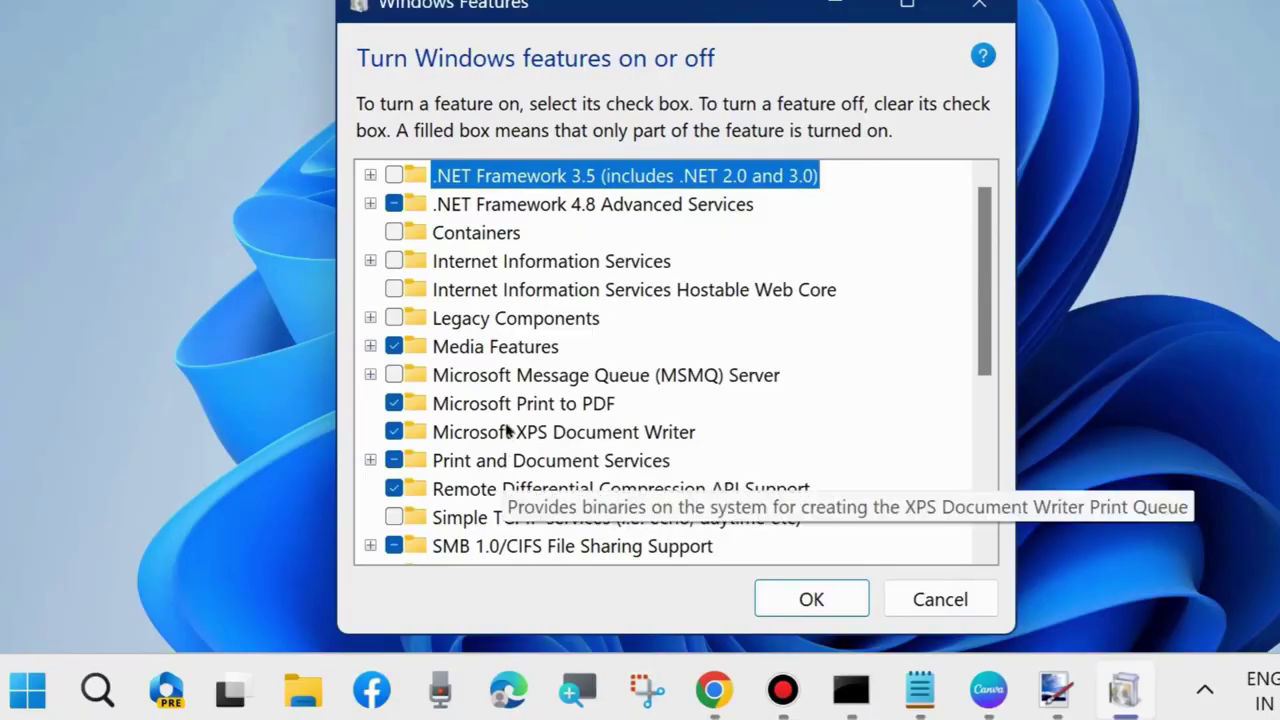
scroll(508, 430, down, 1)
scroll(510, 430, down, 3)
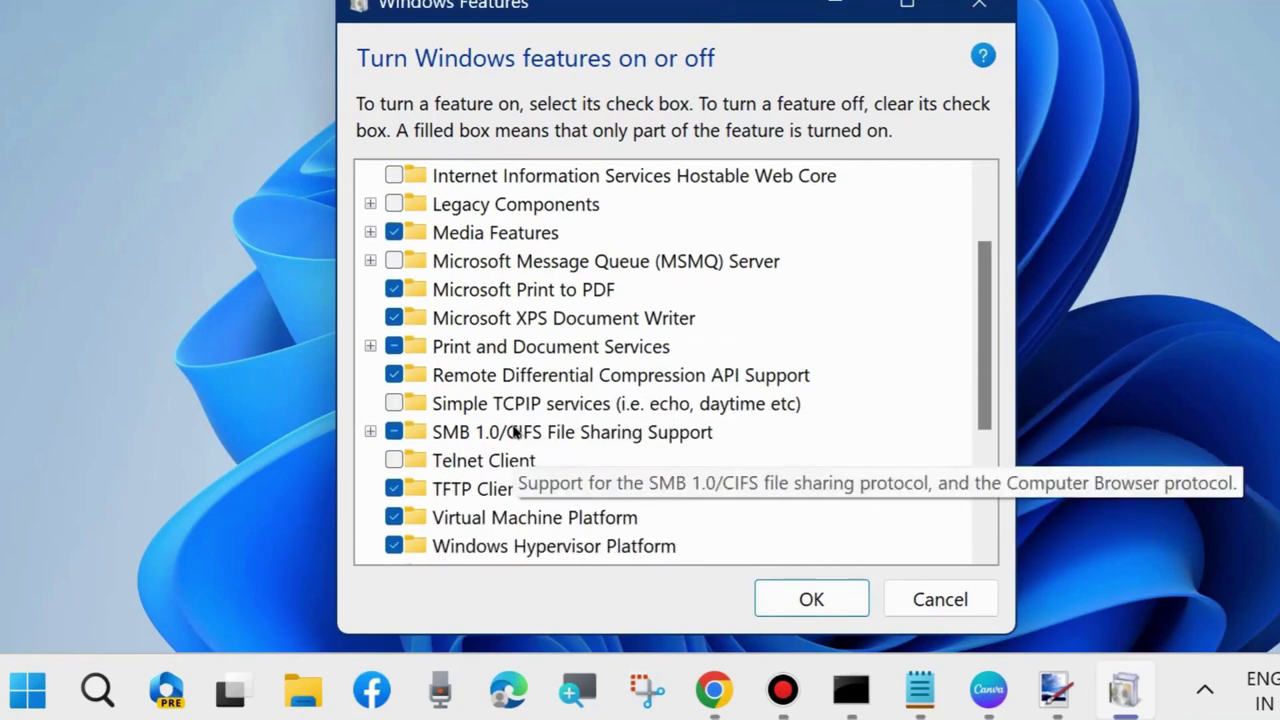
scroll(550, 465, down, 1)
scroll(520, 500, down, 1)
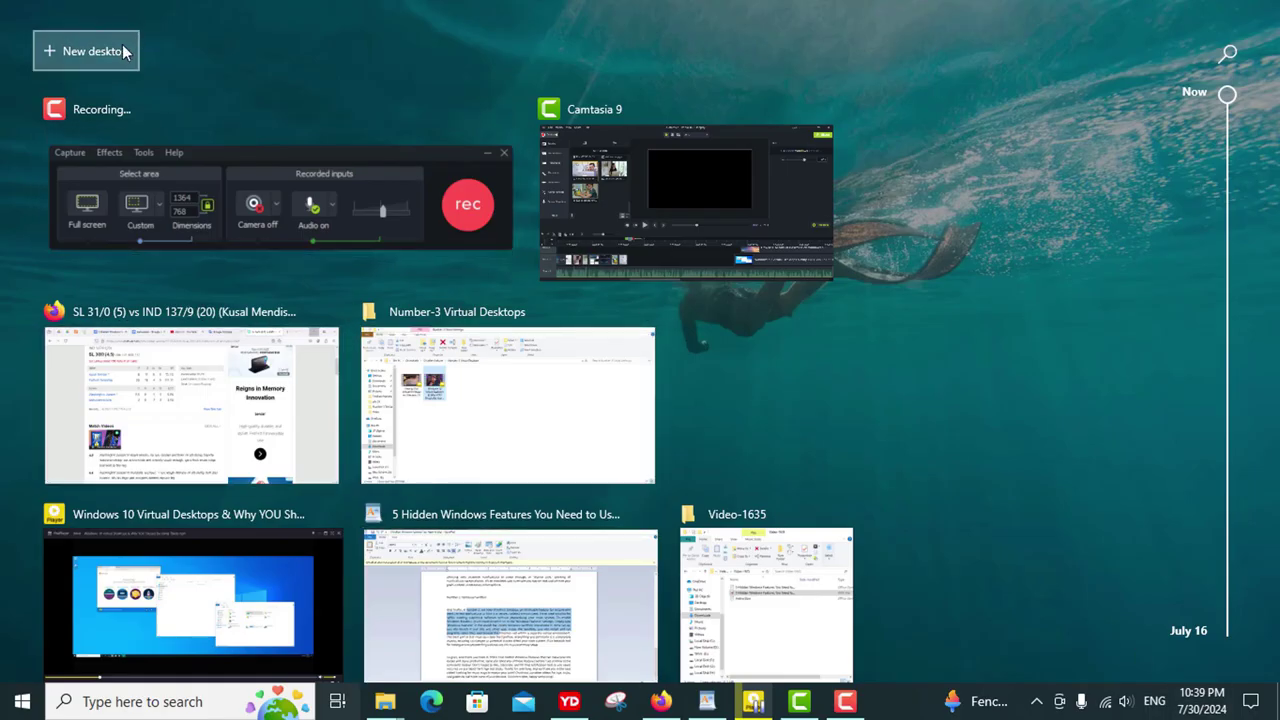
Add a second virtual desktop next to Desktop 1 in Task View
click(90, 51)
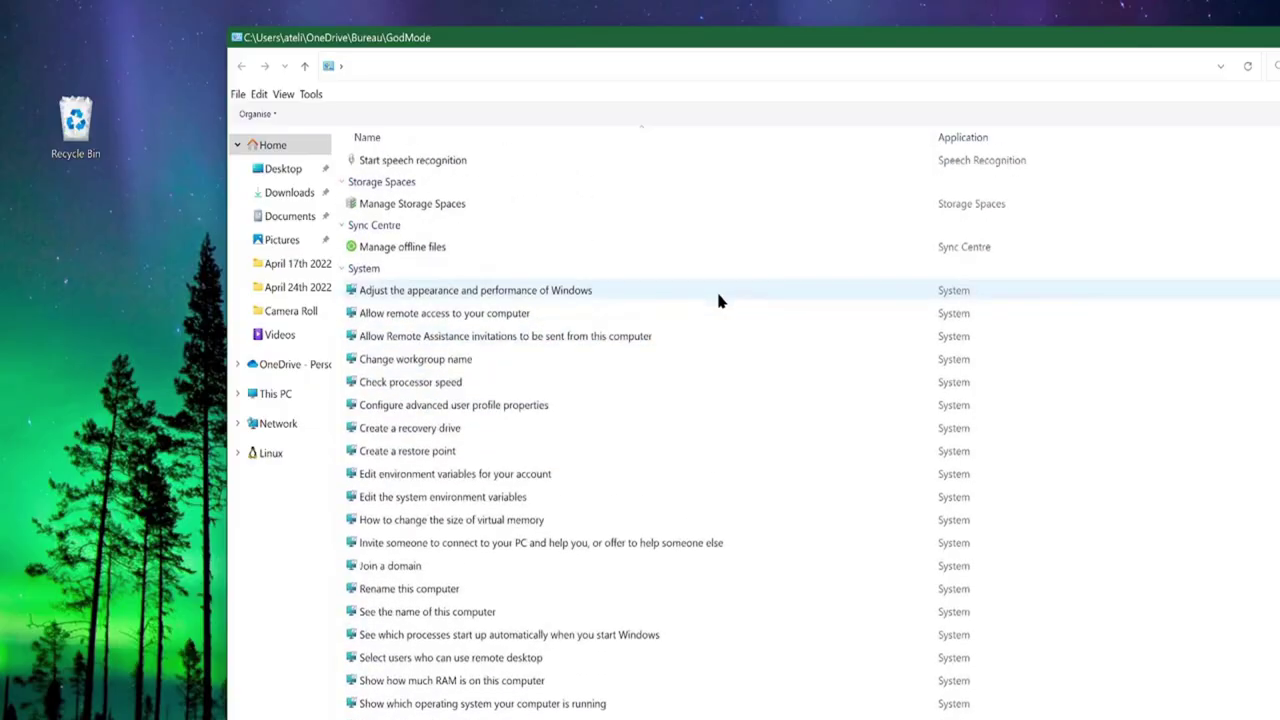
scroll(716, 289, up, 20)
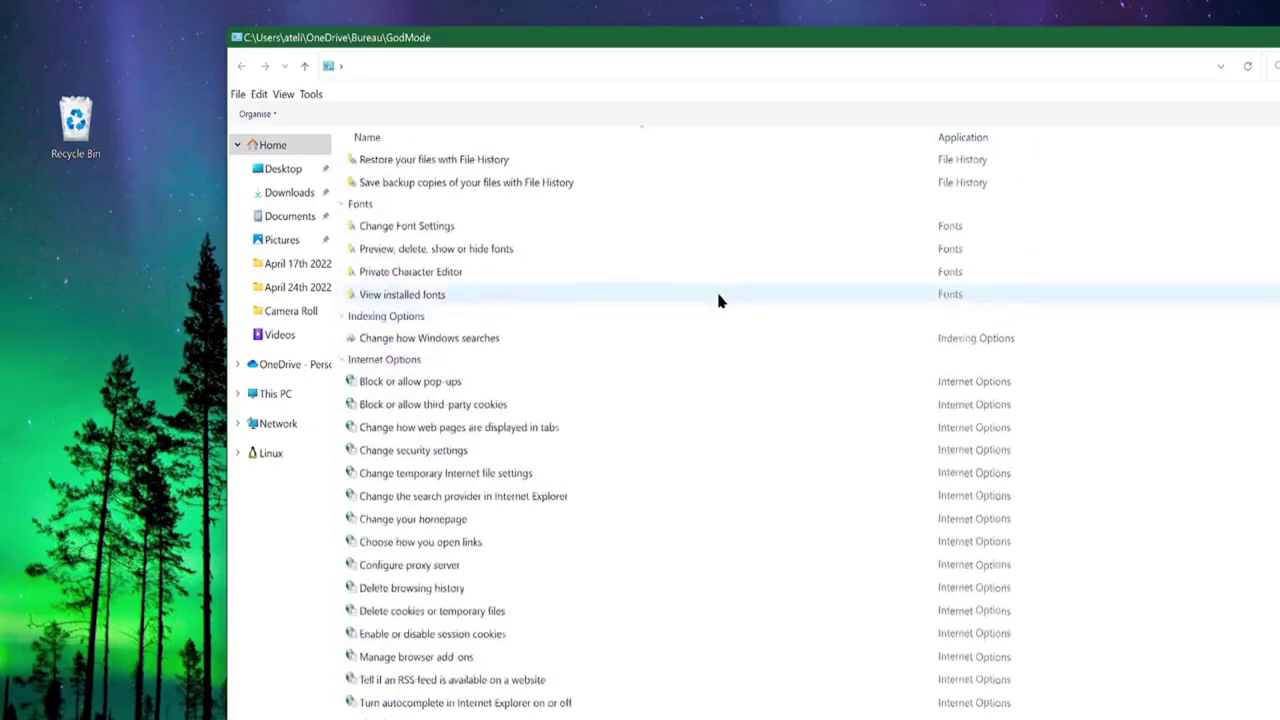
scroll(718, 300, up, 15)
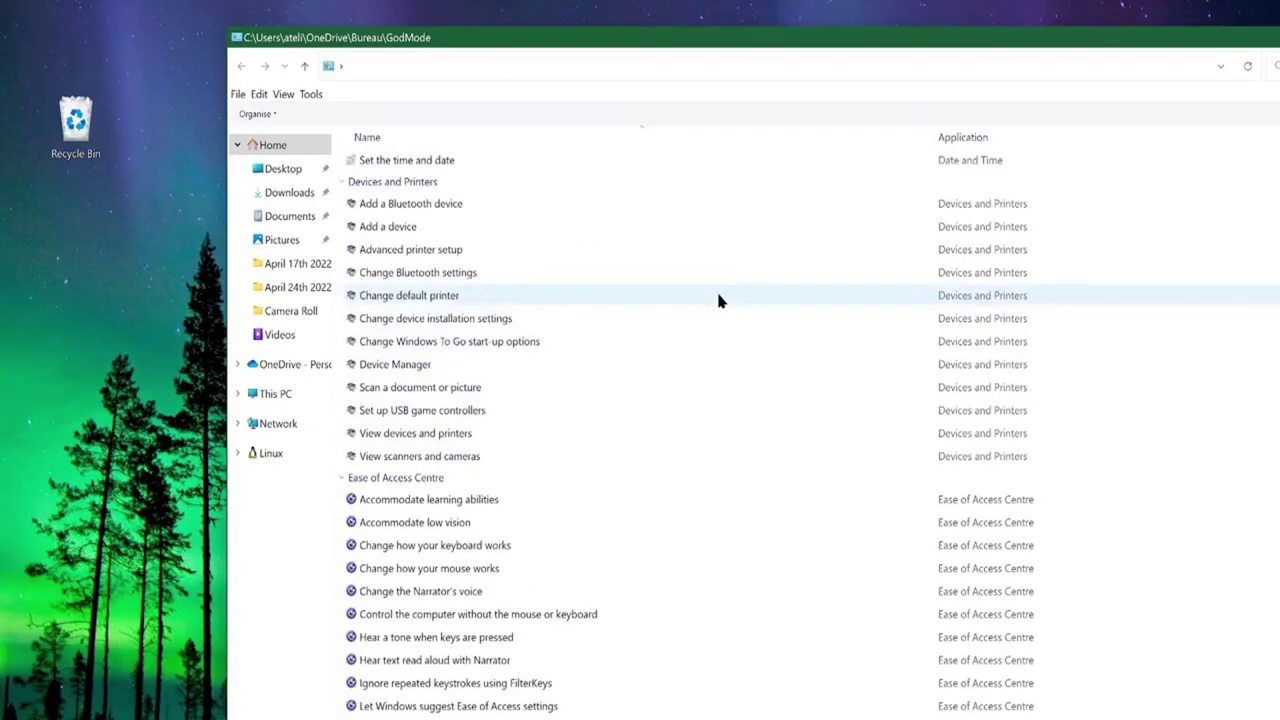